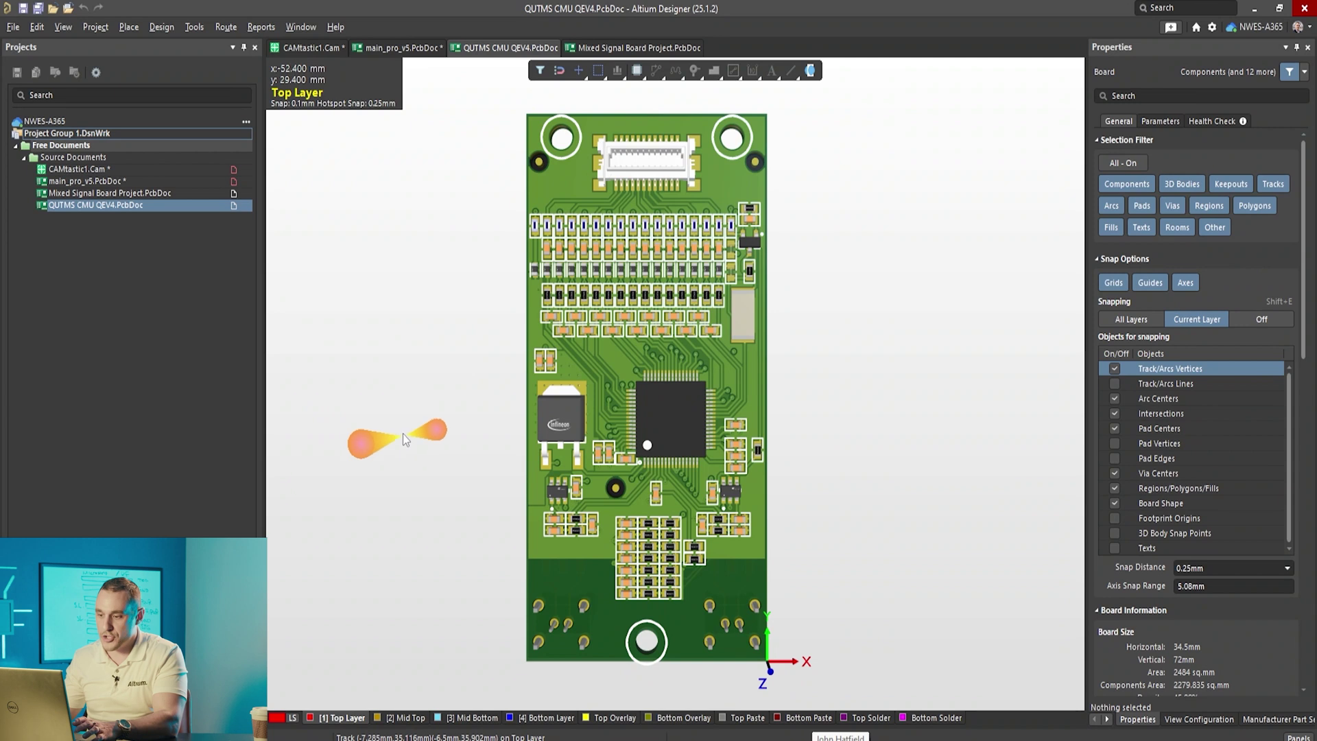
# Show only the Top Layer in 2D, zoomed onto U1's 65 AGND exposed pad and its via grid.
pyautogui.moveTo(402, 433); pyautogui.dragTo(384, 425, button='right')
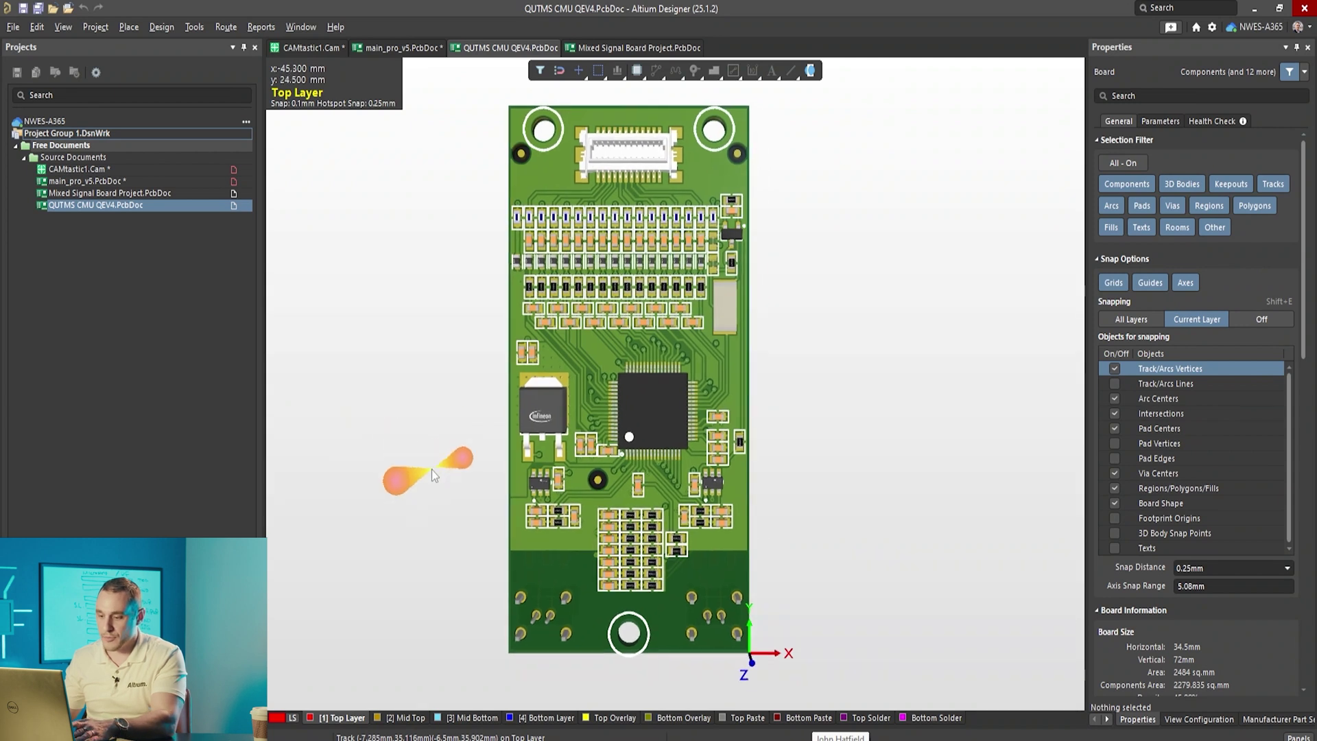
pyautogui.press('2')
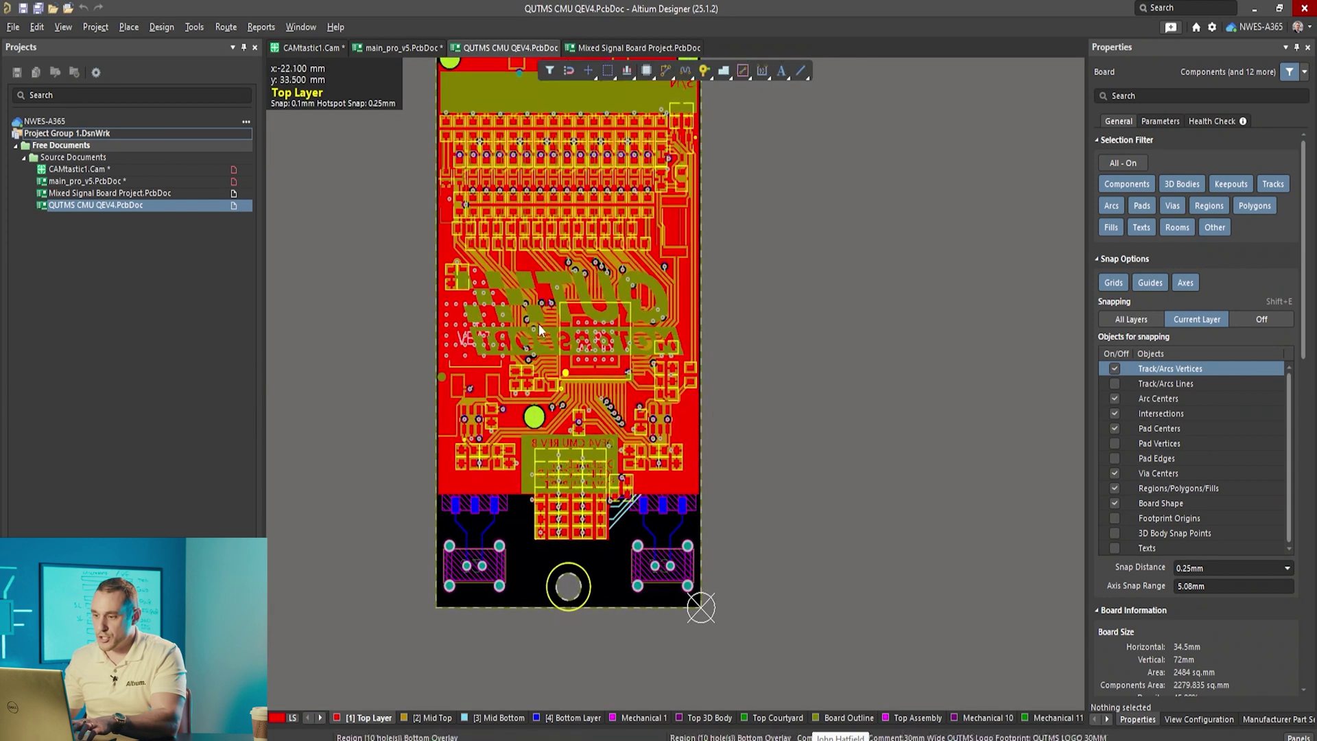
pyautogui.keyDown('ctrl'); pyautogui.scroll(5, 596, 329); pyautogui.keyUp('ctrl')
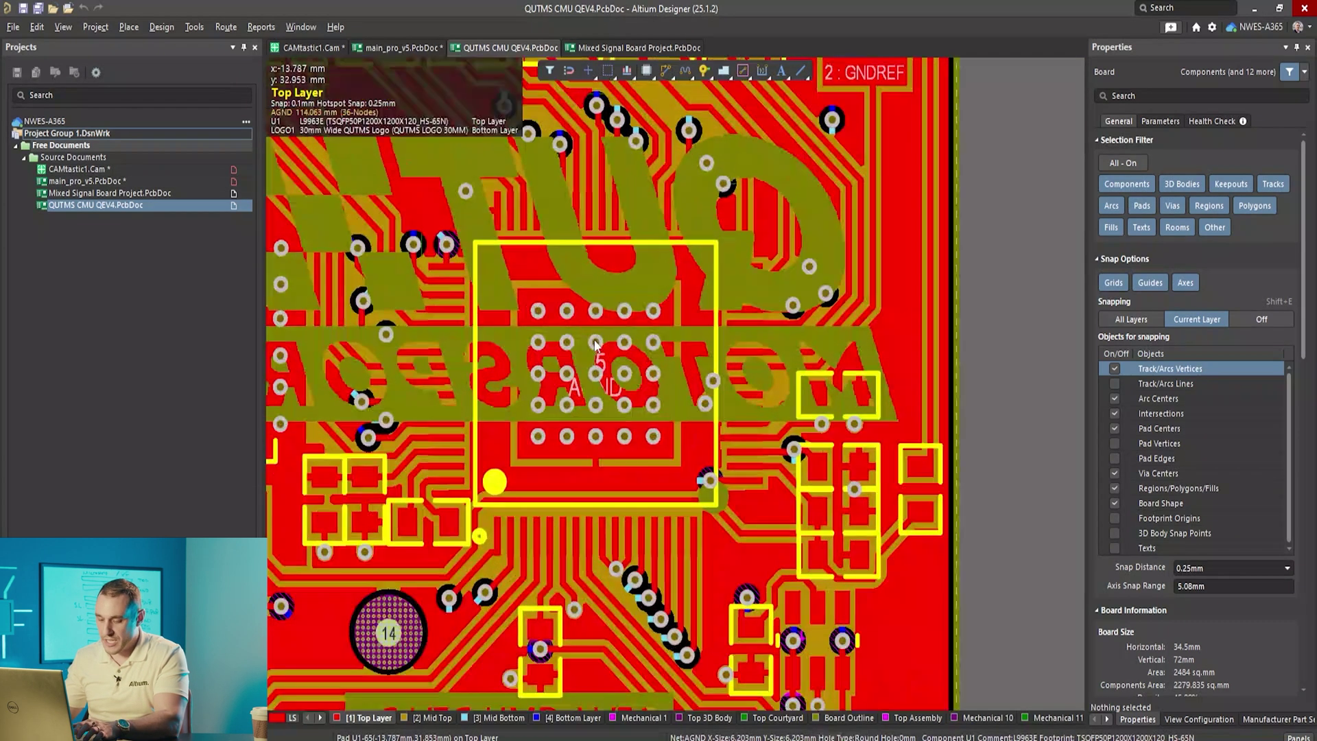
pyautogui.hotkey('shift', 's')
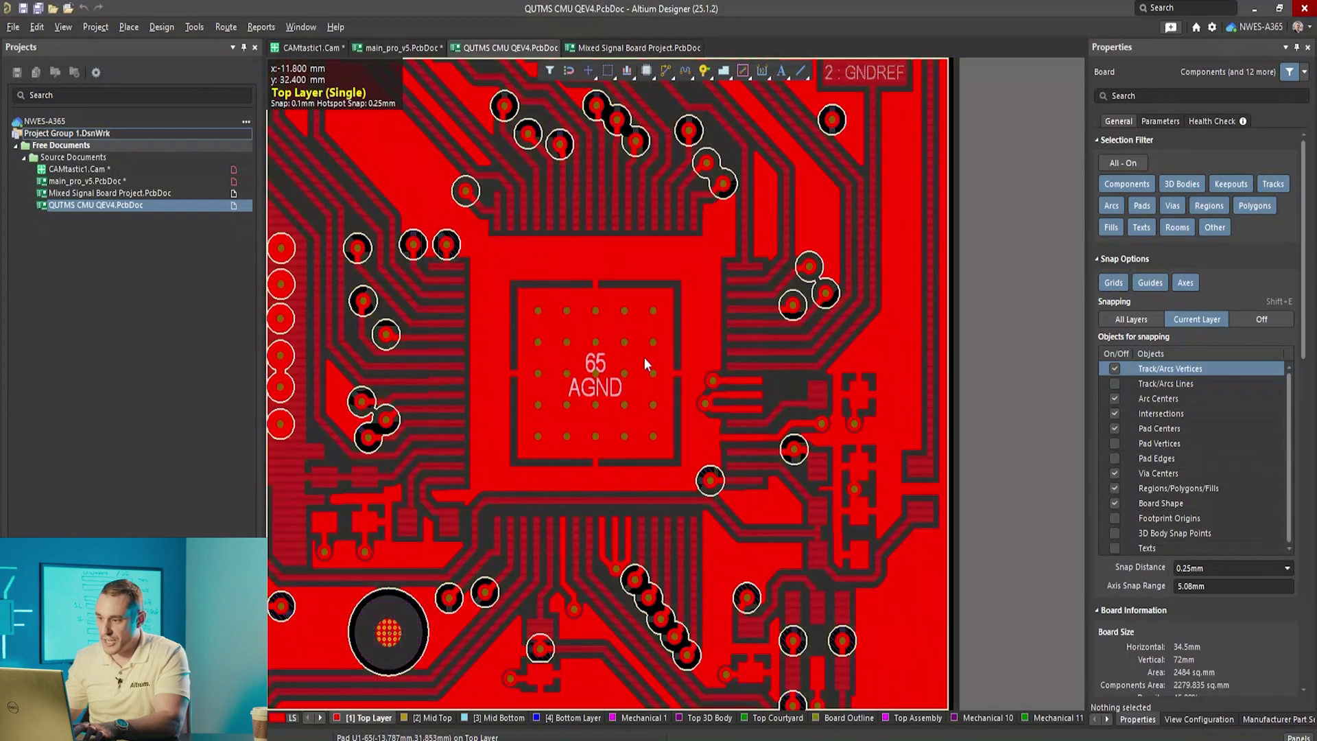
pyautogui.press('3')
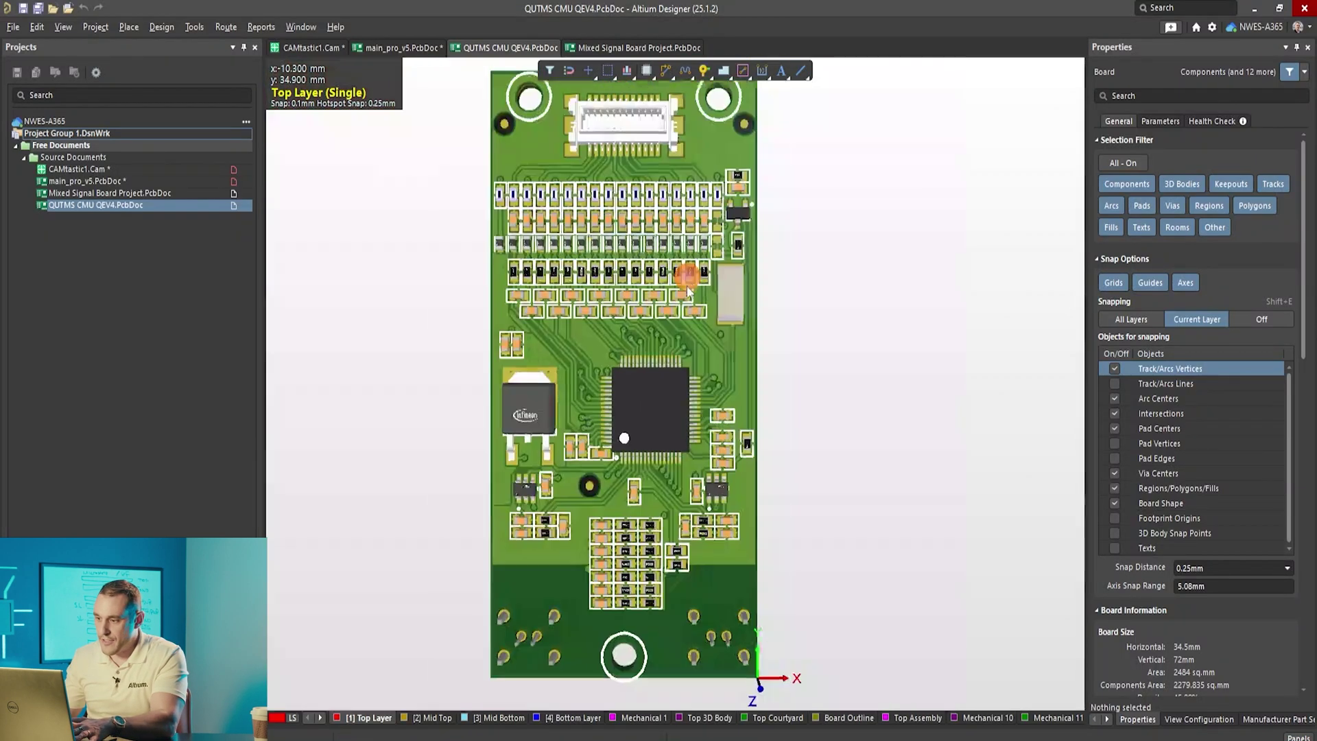
pyautogui.press('2')
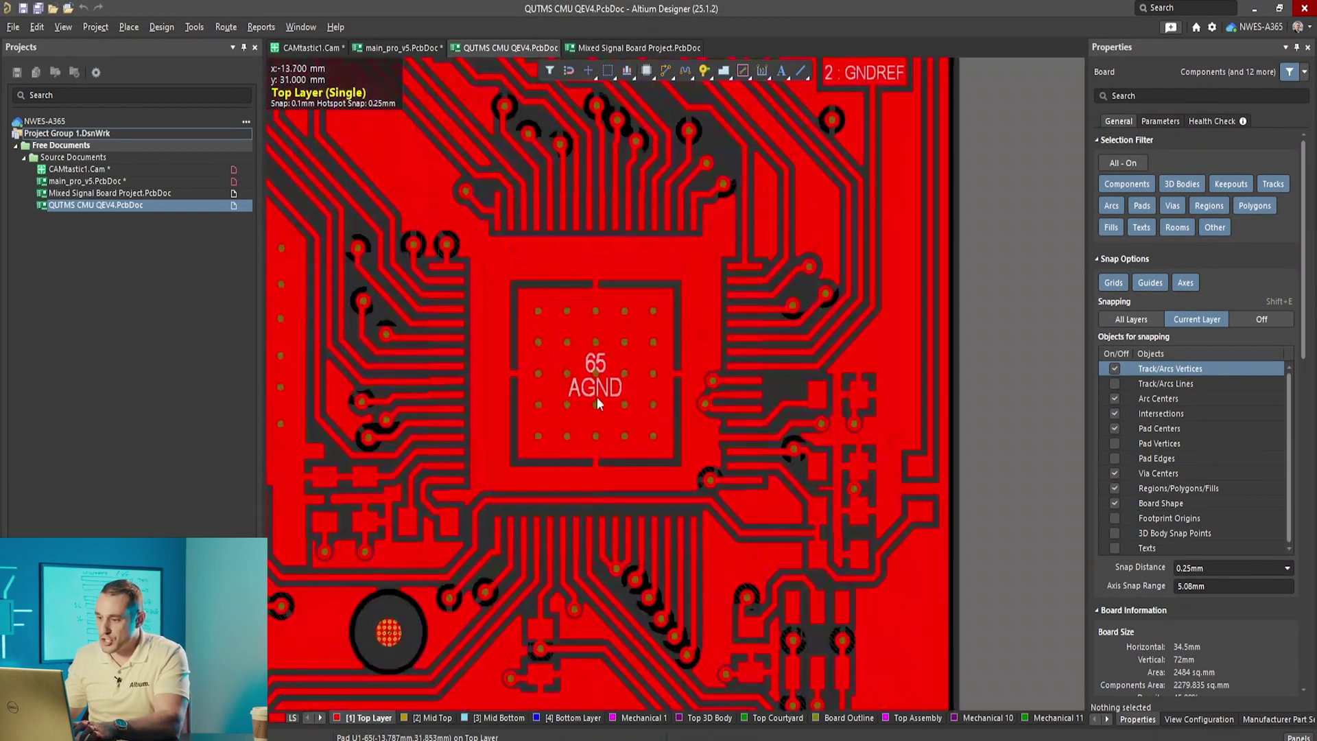
pyautogui.keyDown('ctrl'); pyautogui.scroll(2, 557, 364); pyautogui.keyUp('ctrl')
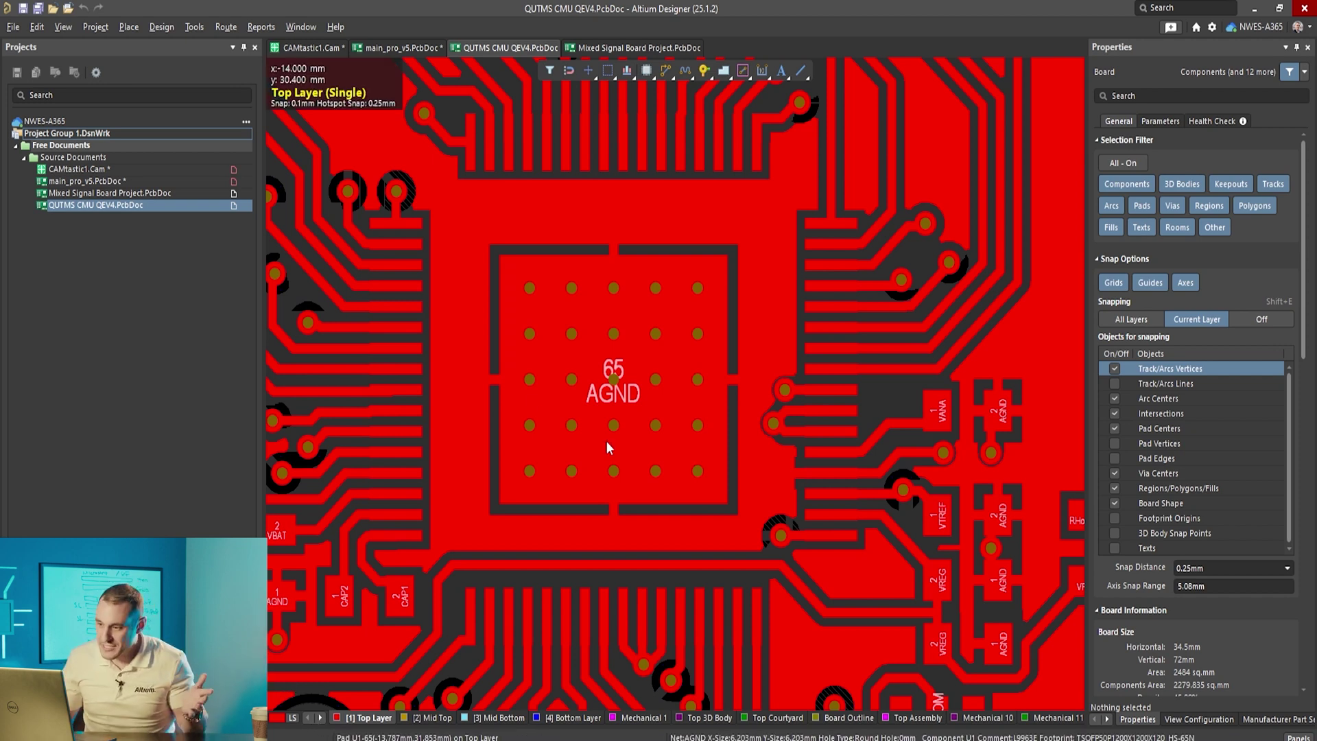
# Scroll the layer tabs and make Top Paste the displayed layer, showing U1's pad as one solid opening.
pyautogui.click(321, 718)
pyautogui.click(321, 718)
pyautogui.click(321, 718)
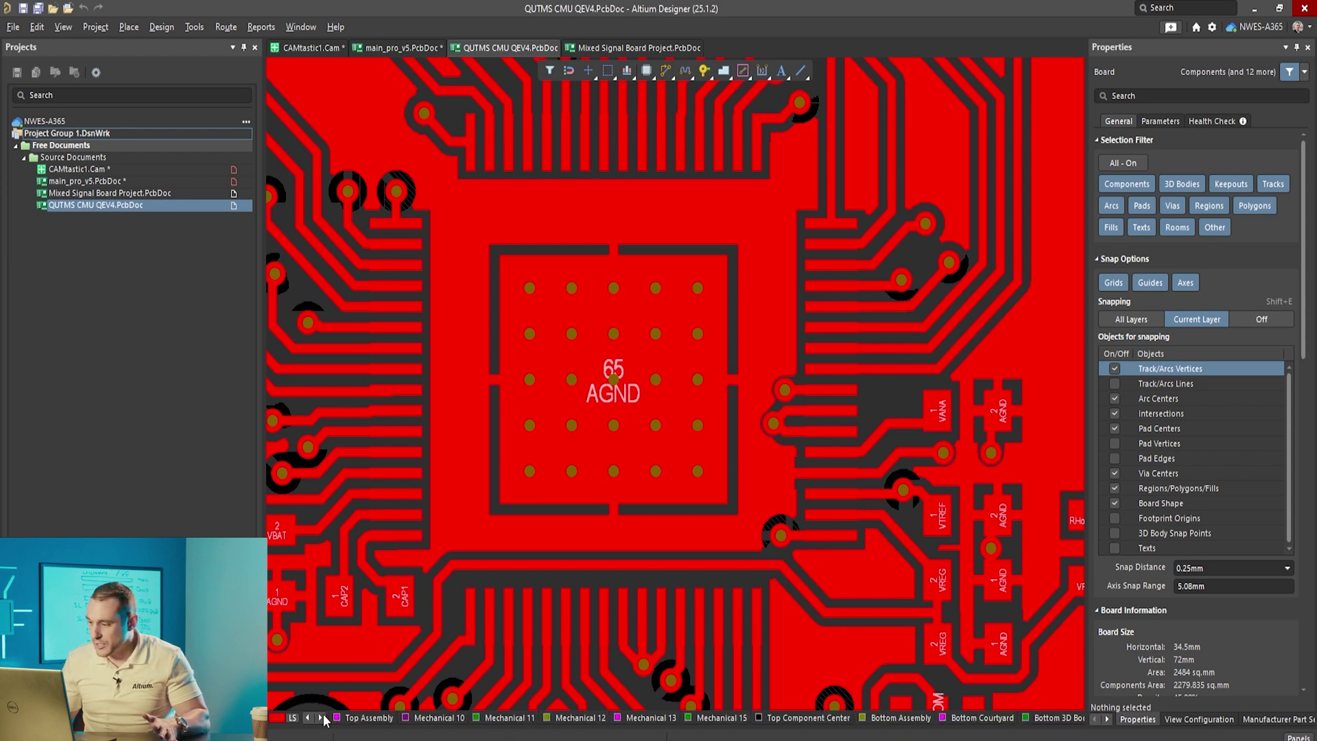
pyautogui.click(321, 718)
pyautogui.click(322, 718)
pyautogui.click(321, 718)
pyautogui.click(321, 718)
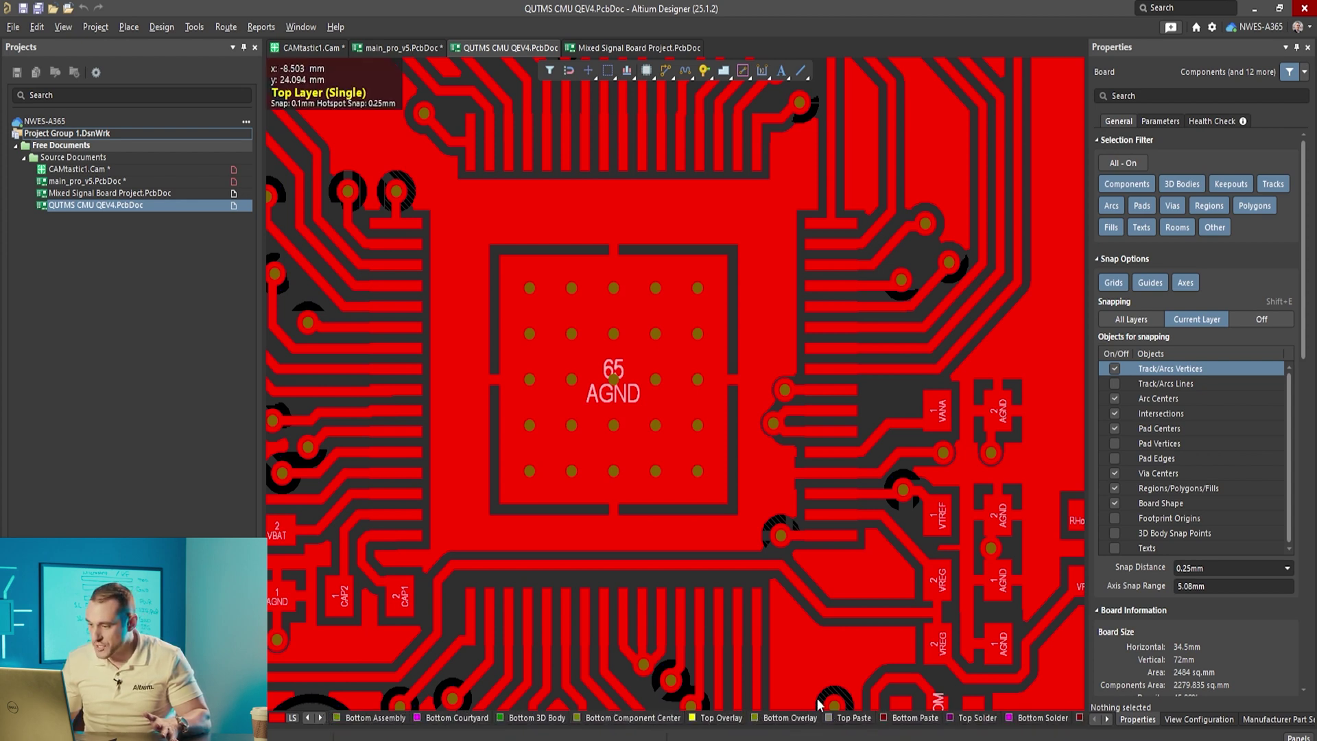
pyautogui.click(837, 717)
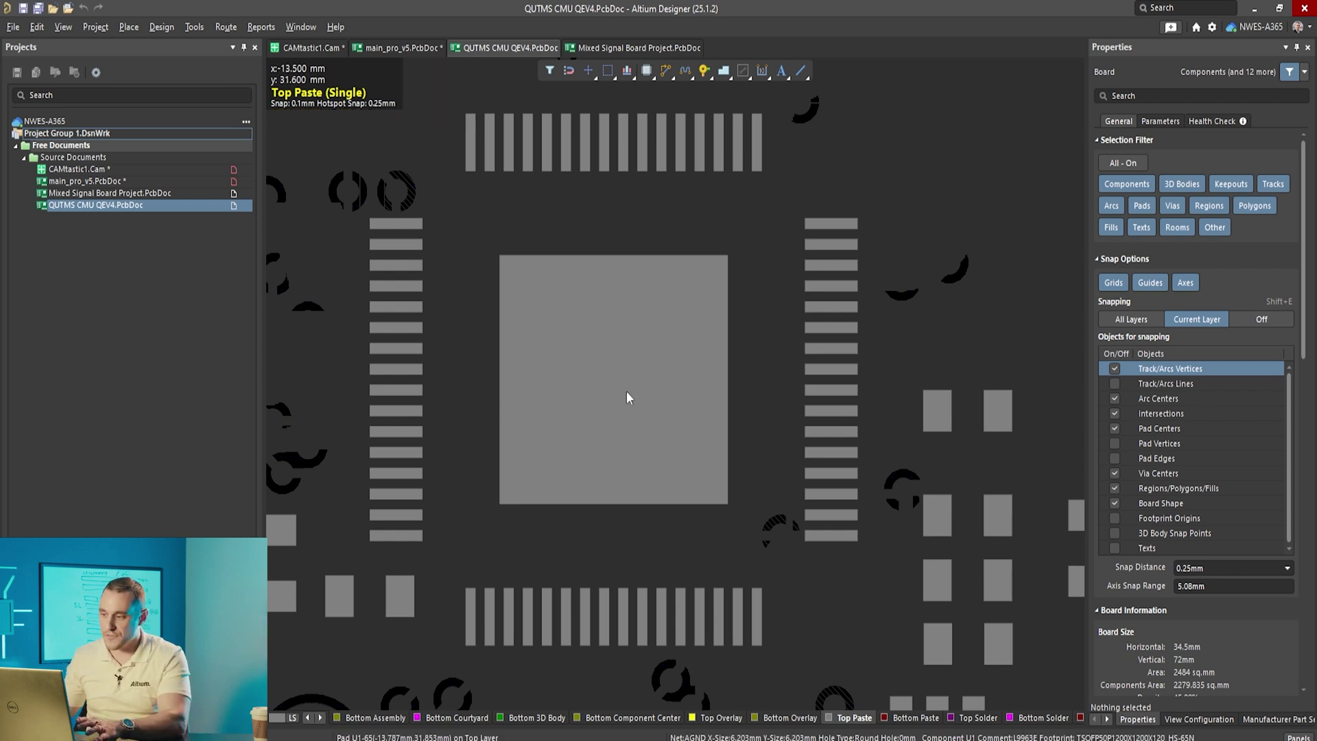
# Flip the 3D board to inspect its underside, then return to the 2D single-layer Top Paste view.
pyautogui.press('3')
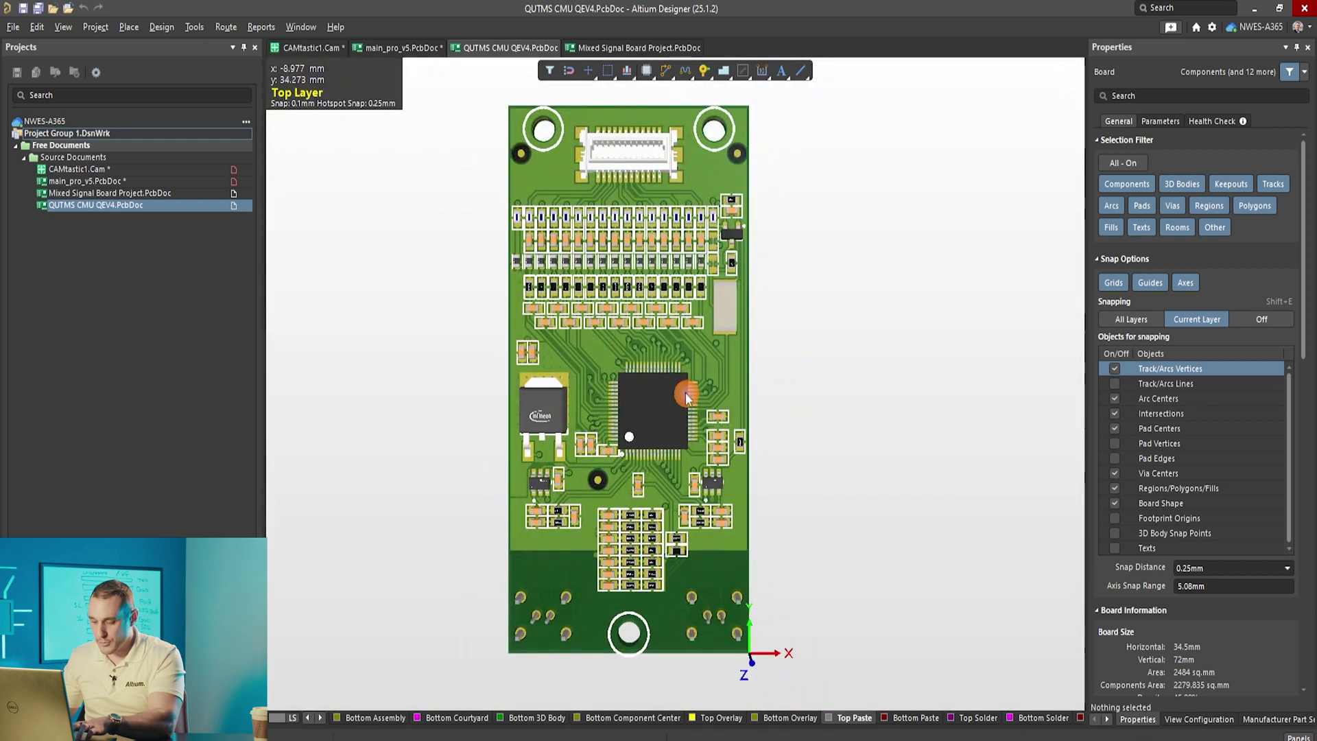
pyautogui.hotkey('ctrl', 'f')
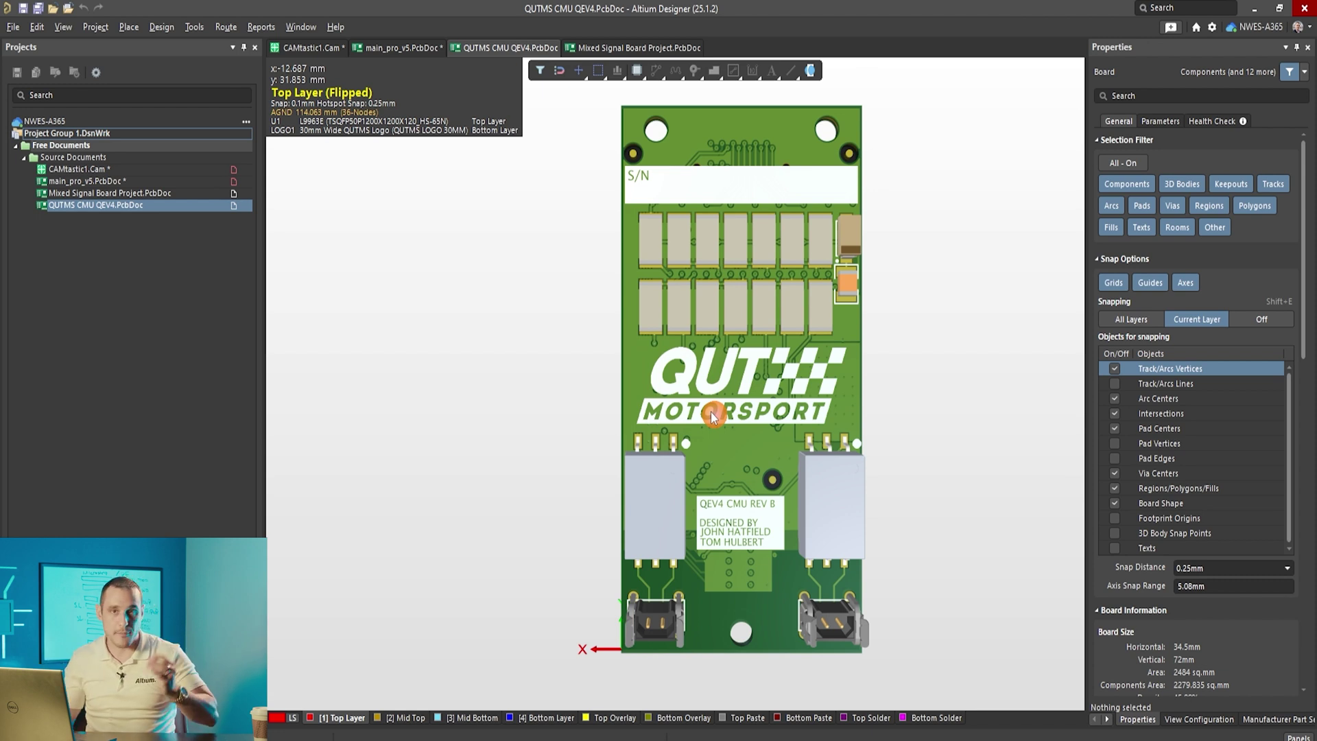
pyautogui.press('2')
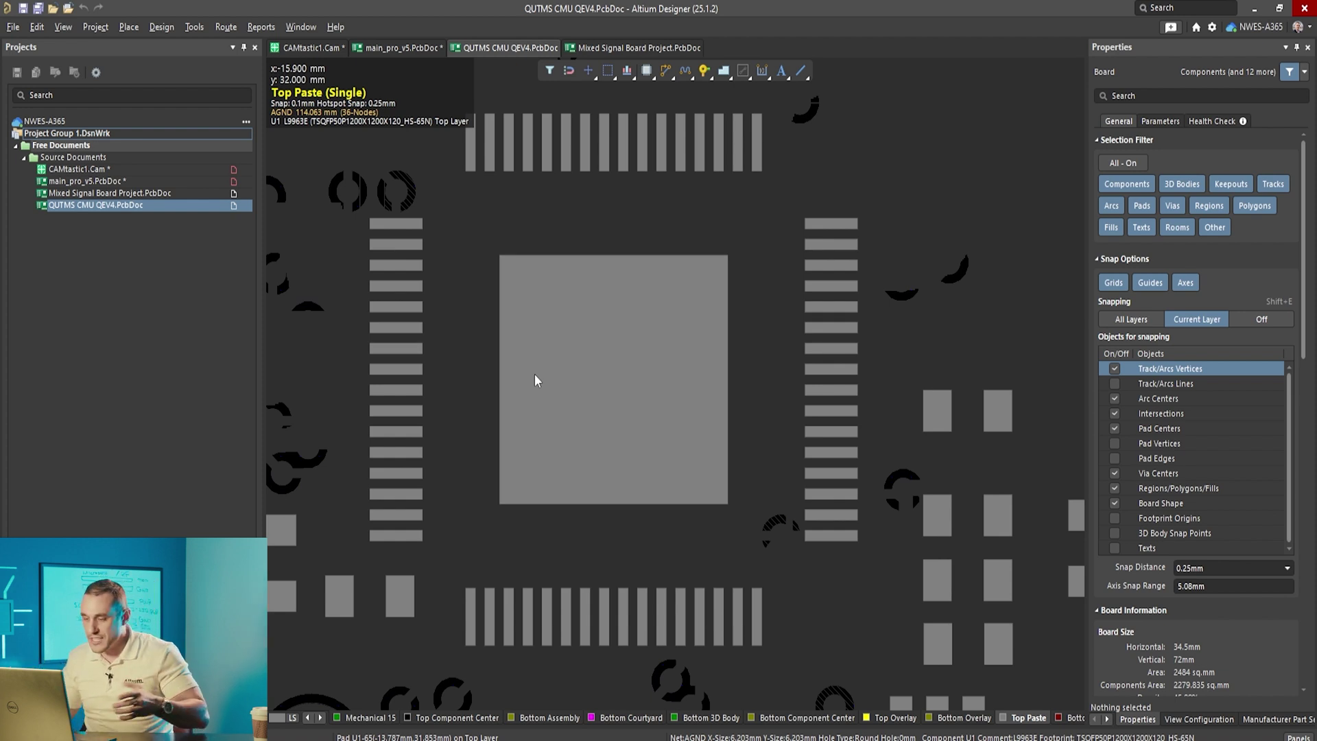
# Exit single-layer mode to see vias under U1's paste opening, then select the QUTMS logo.
pyautogui.hotkey('shift', 's')
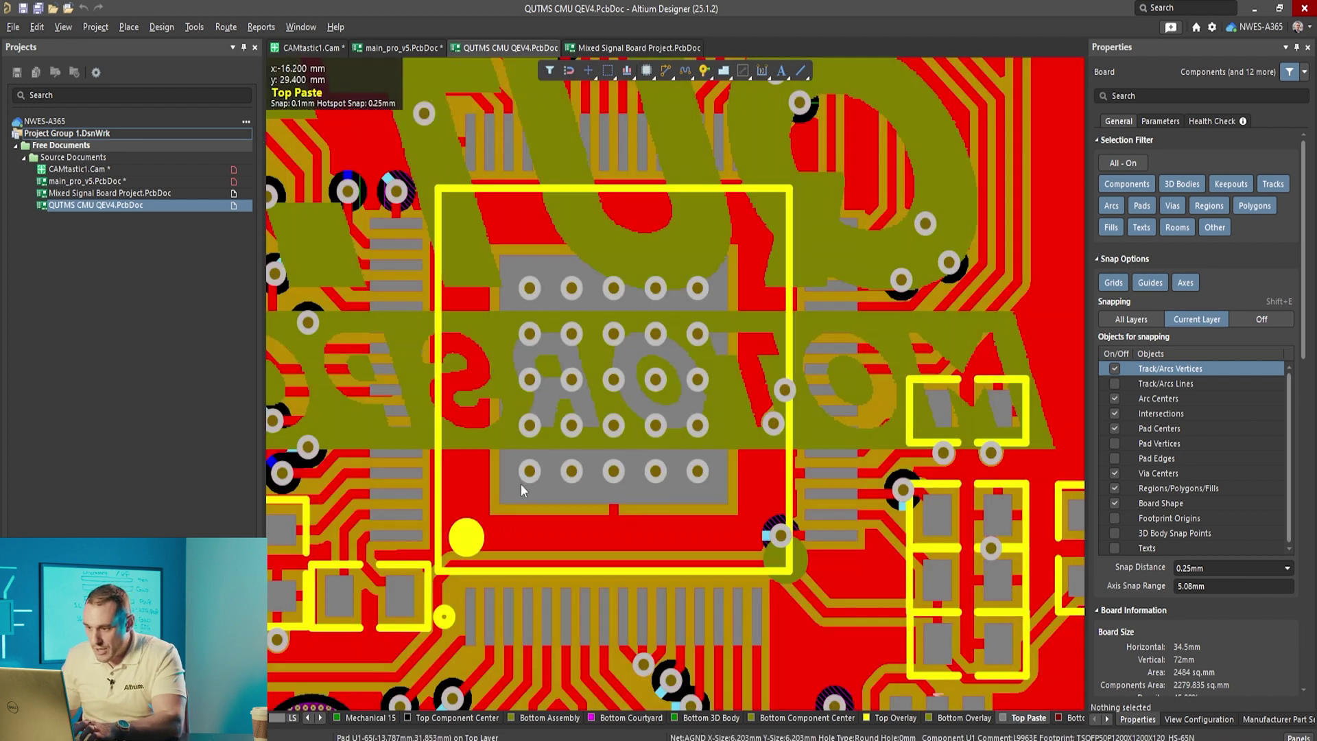
pyautogui.keyDown('ctrl'); pyautogui.scroll(5, 520, 488); pyautogui.keyUp('ctrl')
pyautogui.keyDown('ctrl'); pyautogui.scroll(1, 520, 484); pyautogui.keyUp('ctrl')
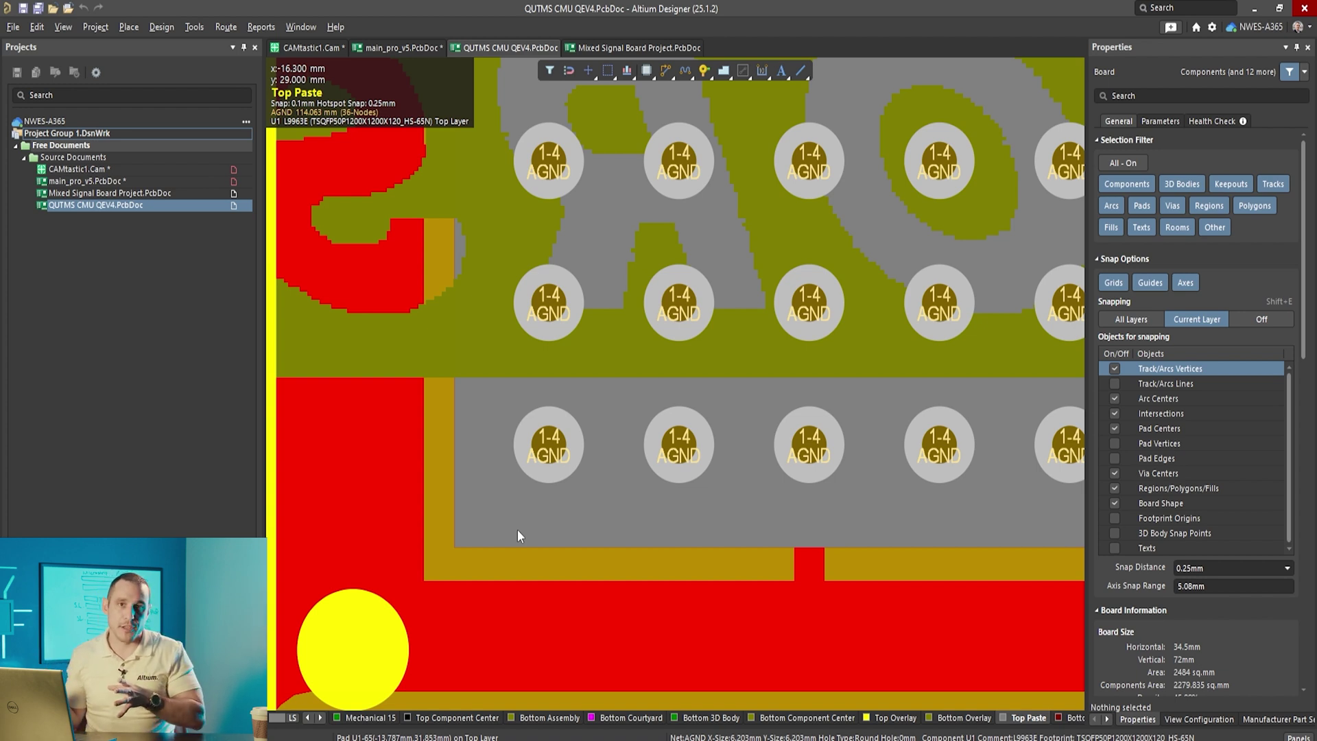
pyautogui.keyDown('ctrl'); pyautogui.scroll(-1, 518, 529); pyautogui.keyUp('ctrl')
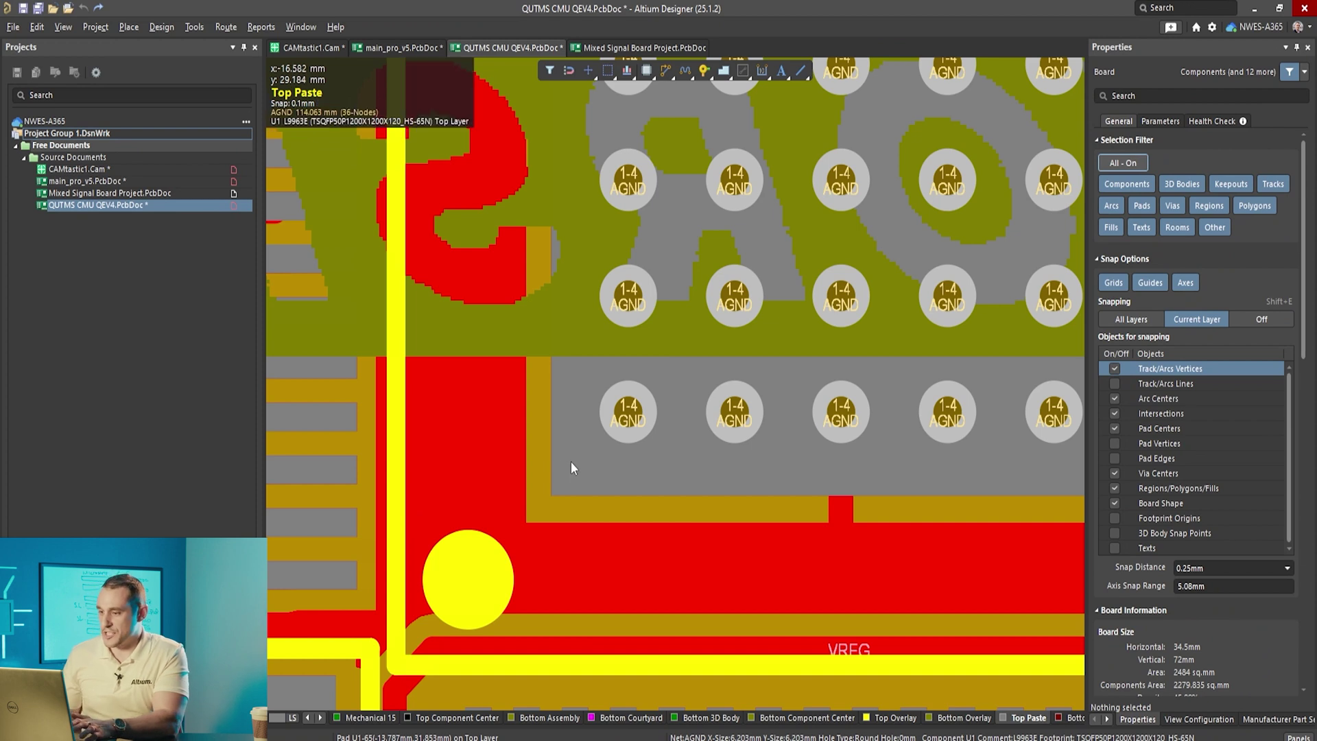
pyautogui.keyDown('ctrl'); pyautogui.scroll(-3, 571, 461); pyautogui.keyUp('ctrl')
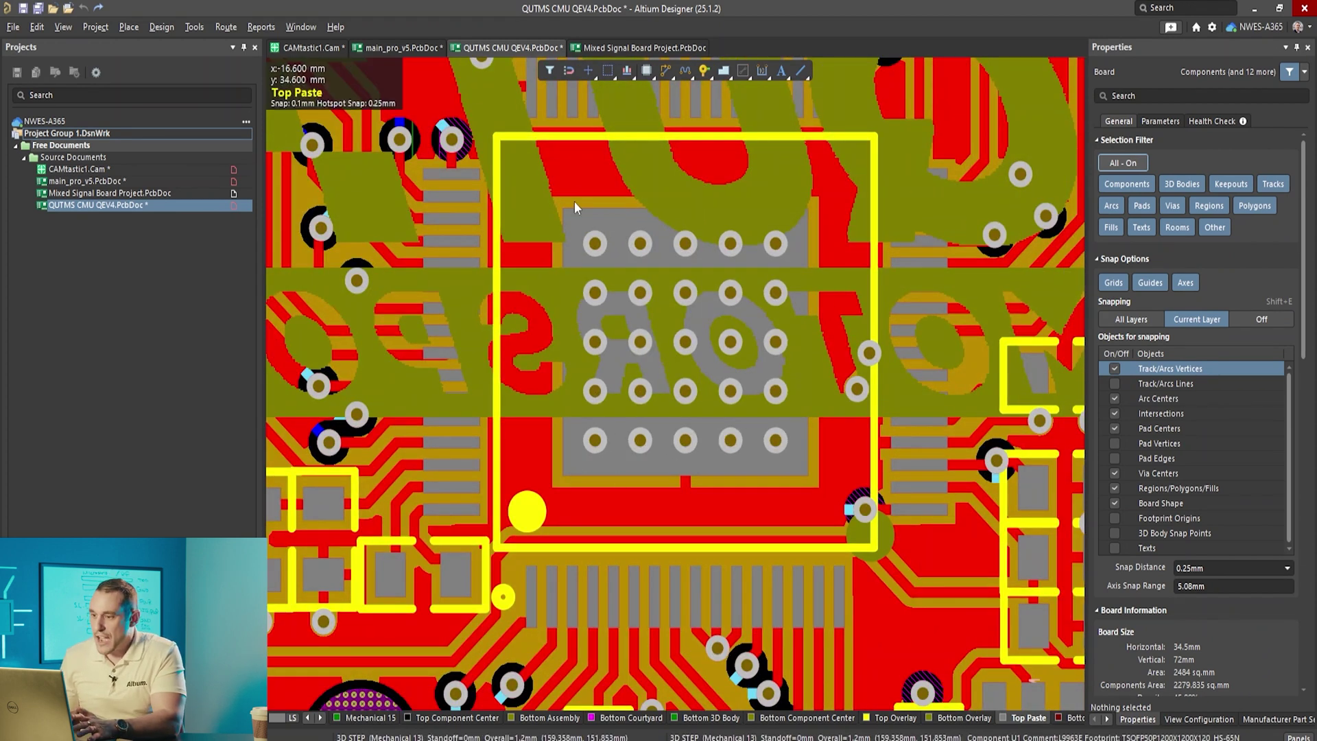
pyautogui.click(583, 247)
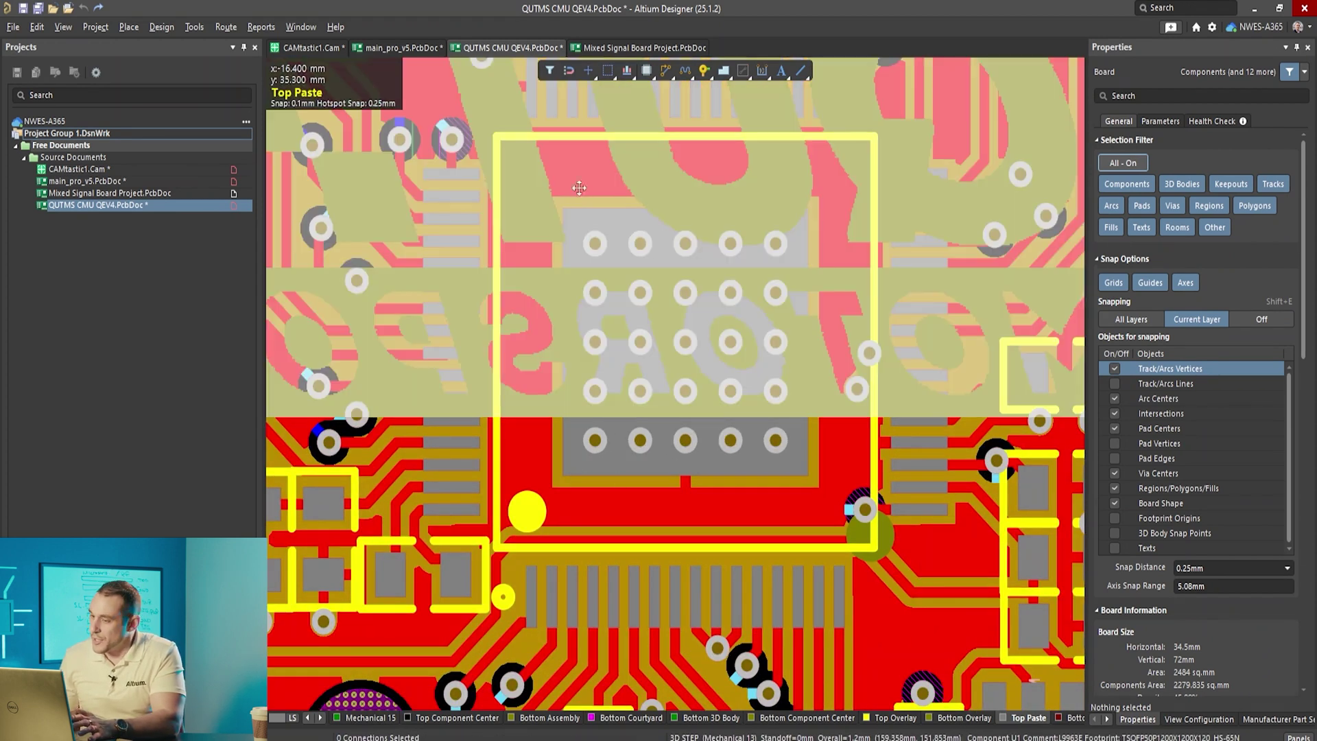
# Select U1 and relocate it to empty space beside the QUTMS CMU QEV4 board.
pyautogui.click(562, 499)
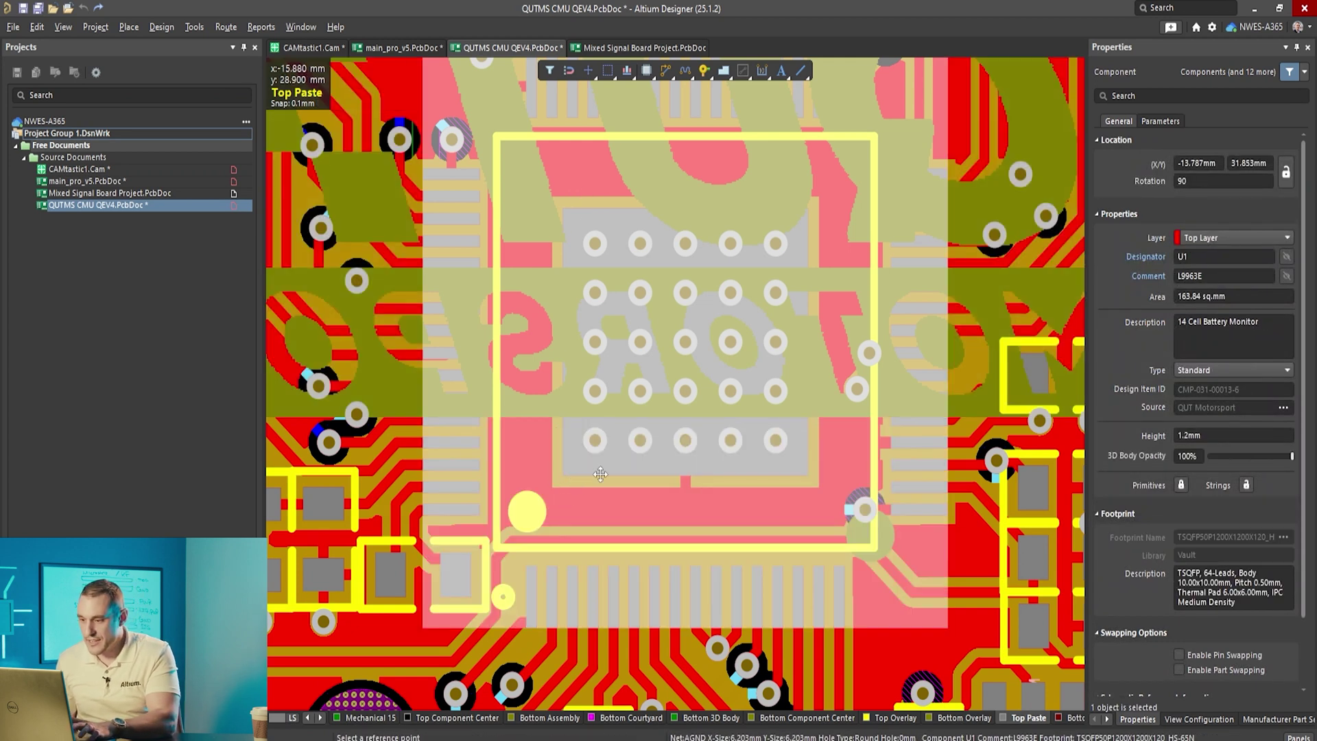
pyautogui.moveTo(557, 477); pyautogui.dragTo(389, 423, button='right')
pyautogui.press('t')
pyautogui.press('o')
pyautogui.press('r')
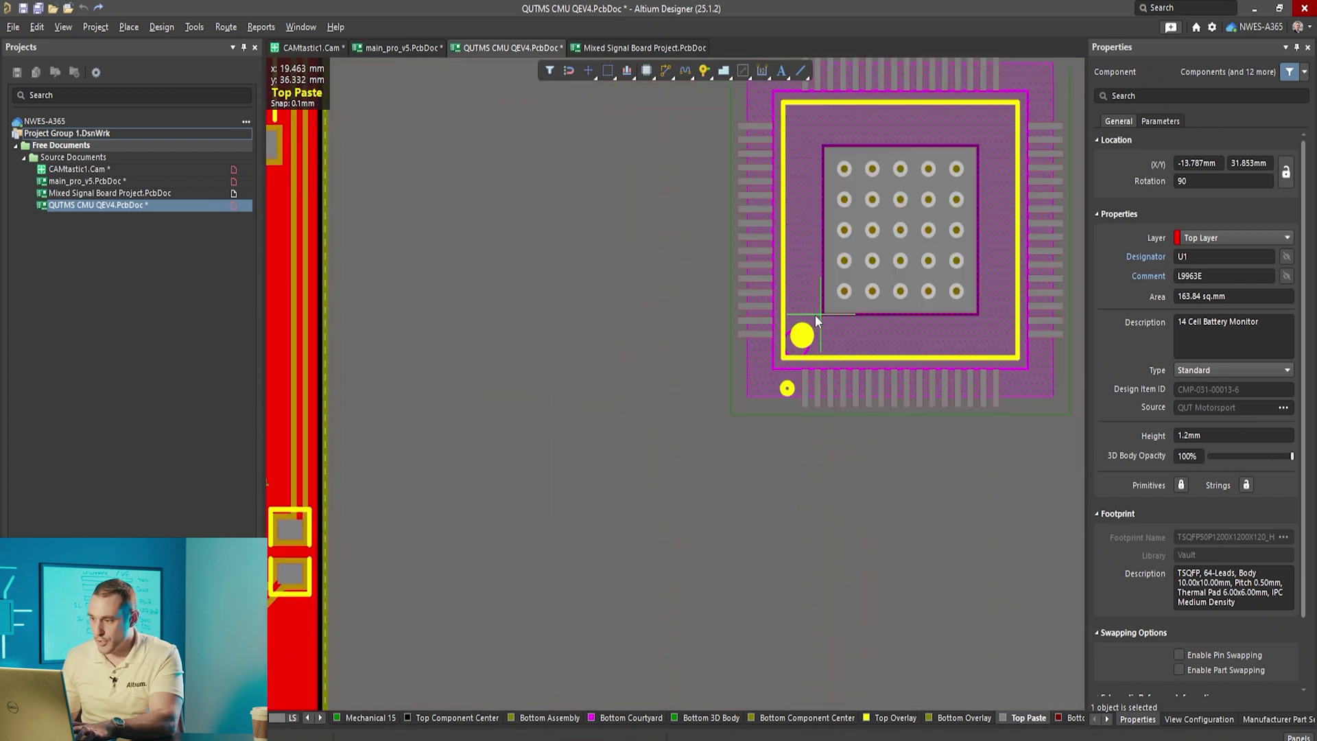
pyautogui.click(595, 401)
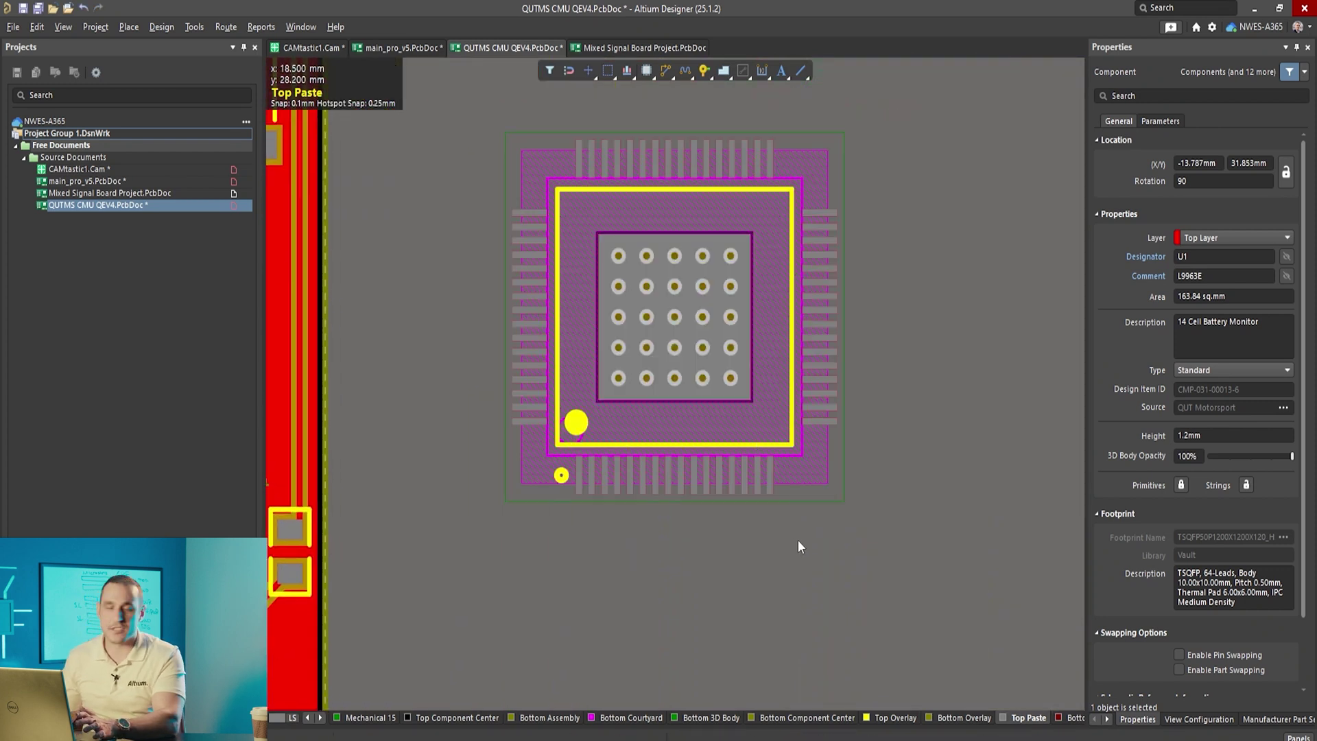
pyautogui.keyDown('ctrl'); pyautogui.scroll(5, 732, 299); pyautogui.keyUp('ctrl')
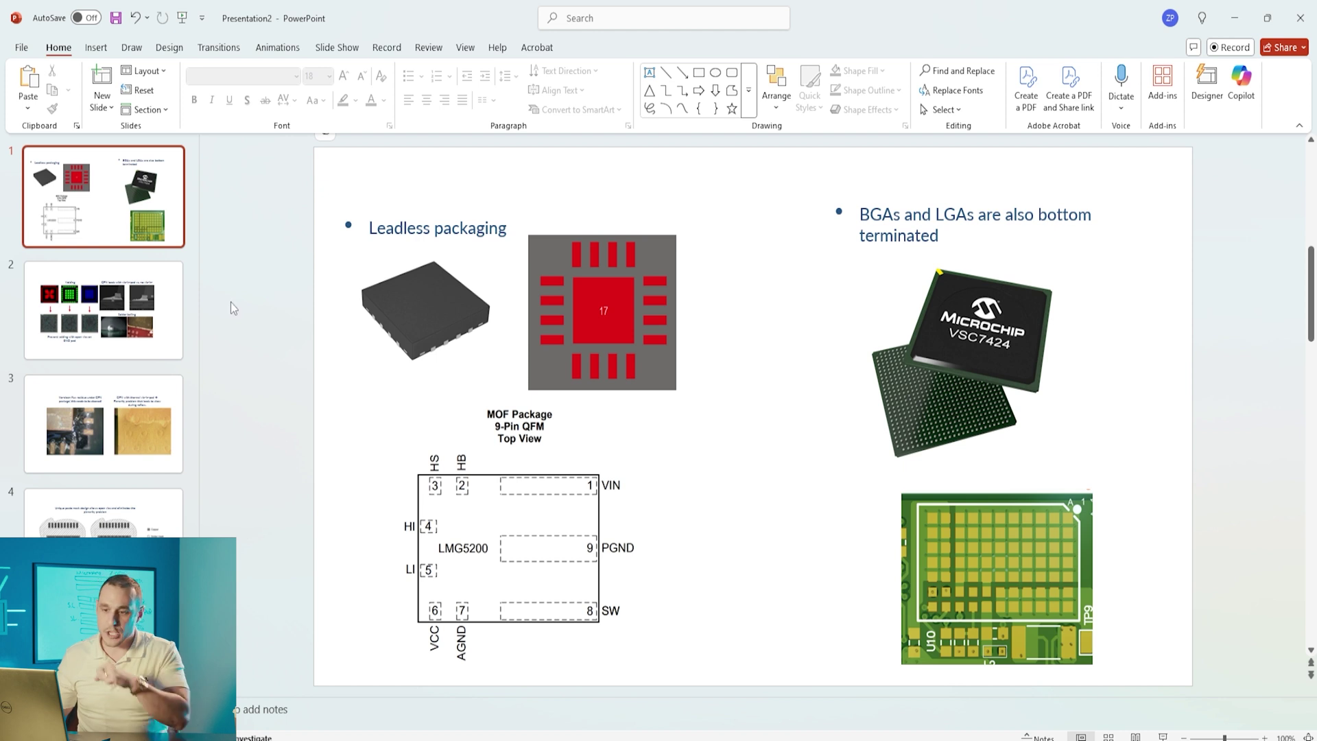
# Open slide 2 on voiding and via-in-pad, zooming the slide to 125%.
pyautogui.click(180, 315)
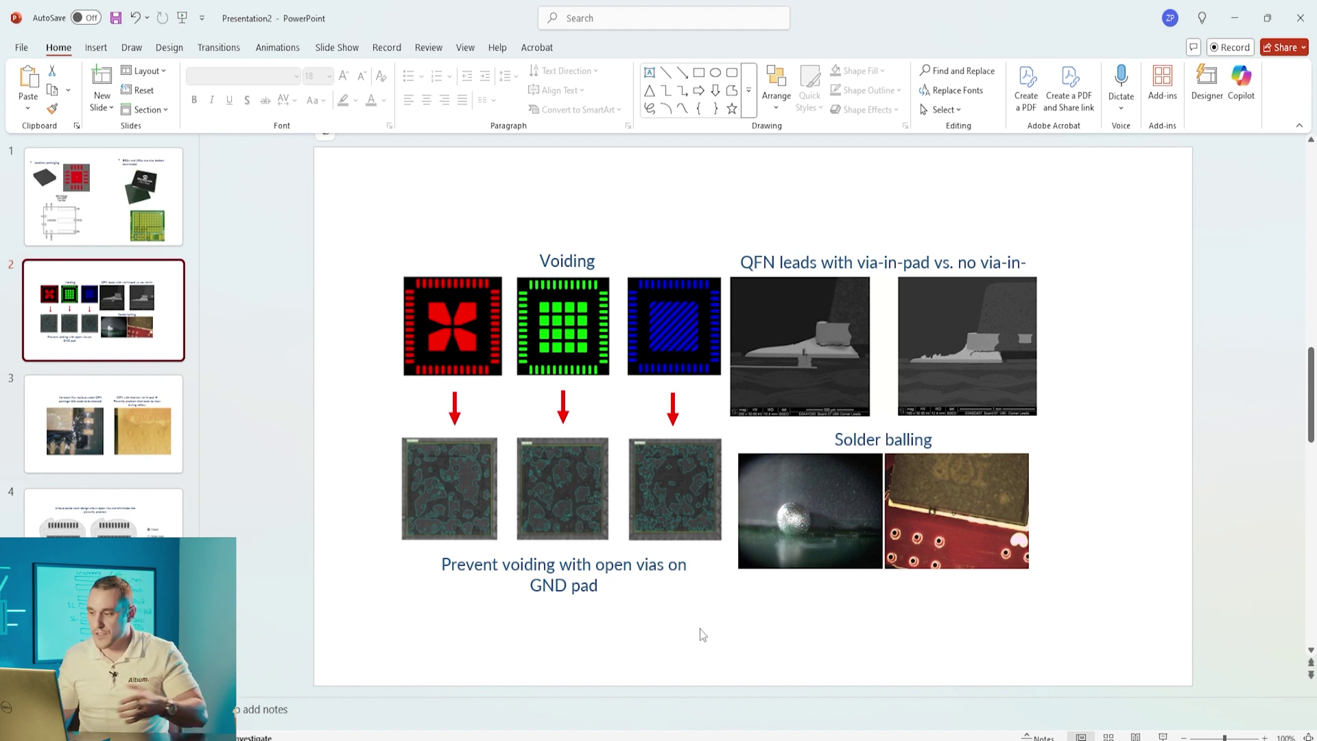
pyautogui.keyDown('ctrl'); pyautogui.scroll(2, 681, 549); pyautogui.keyUp('ctrl')
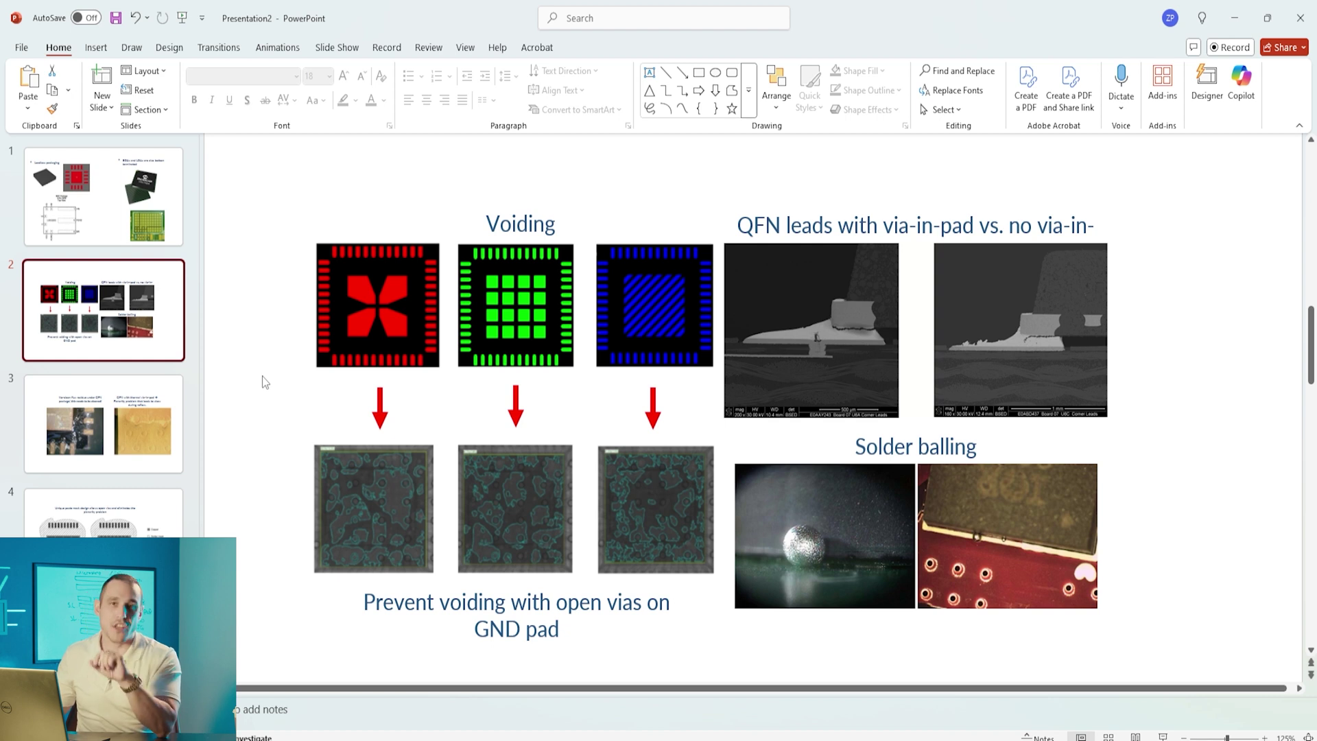
# Show slide 3 on no-clean flux residue and via-in-pad planarity skew.
pyautogui.click(168, 415)
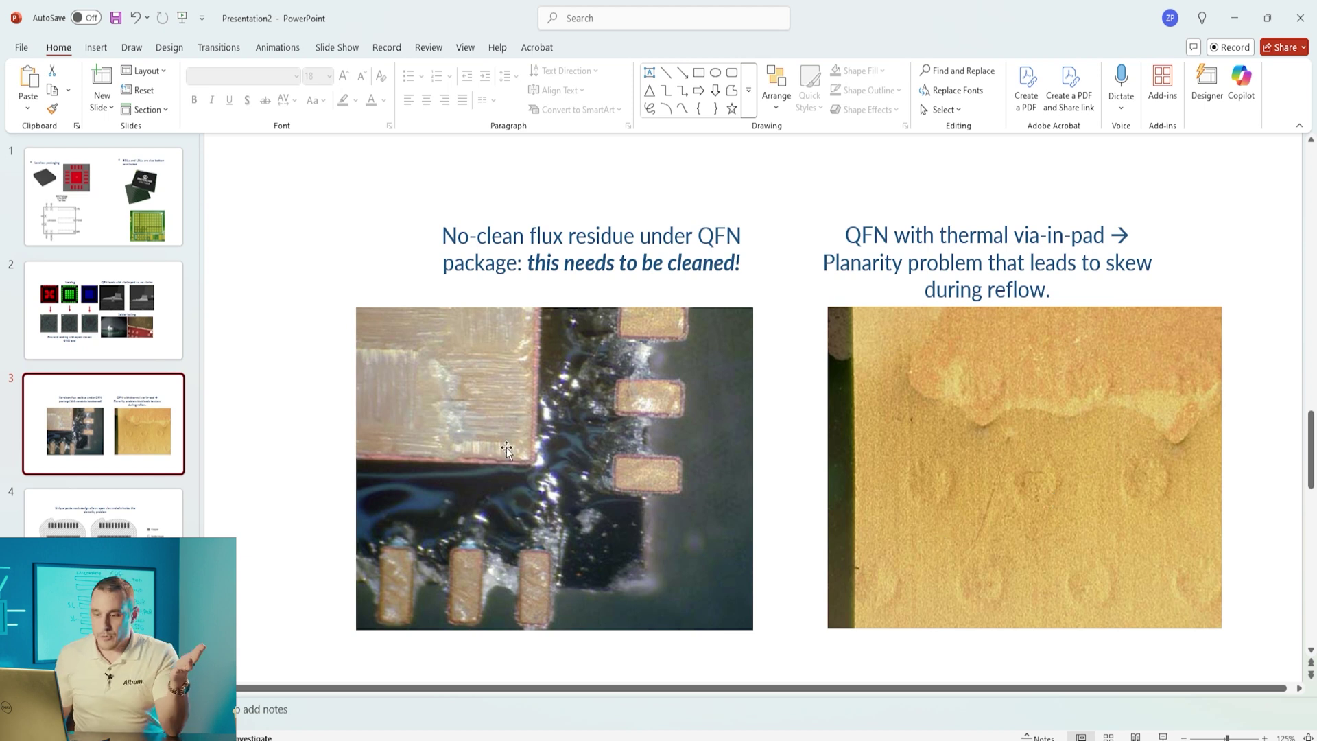
# Advance to slide 4 on the paste mask design allowing open vias.
pyautogui.press('Down')
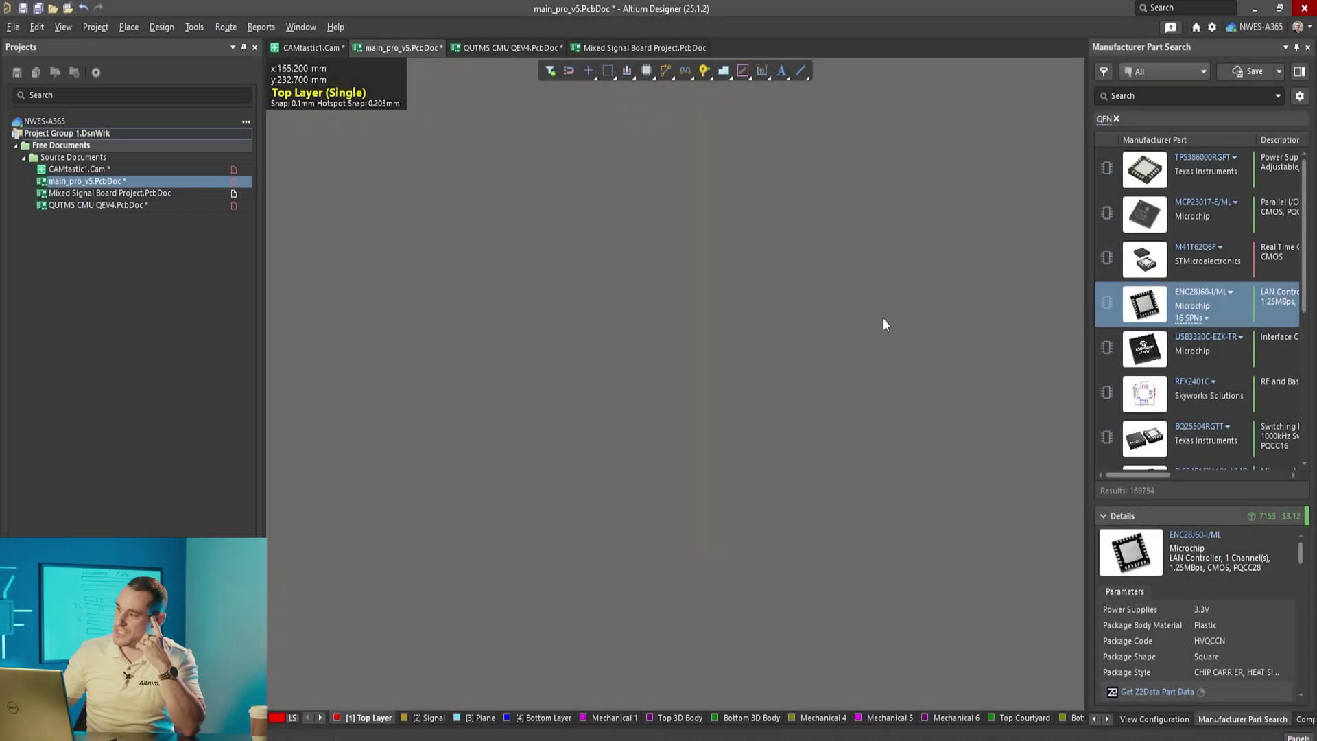
# Open the context menu for the ENC28J60-I/ML row in Manufacturer Part Search.
pyautogui.moveTo(1167, 185)
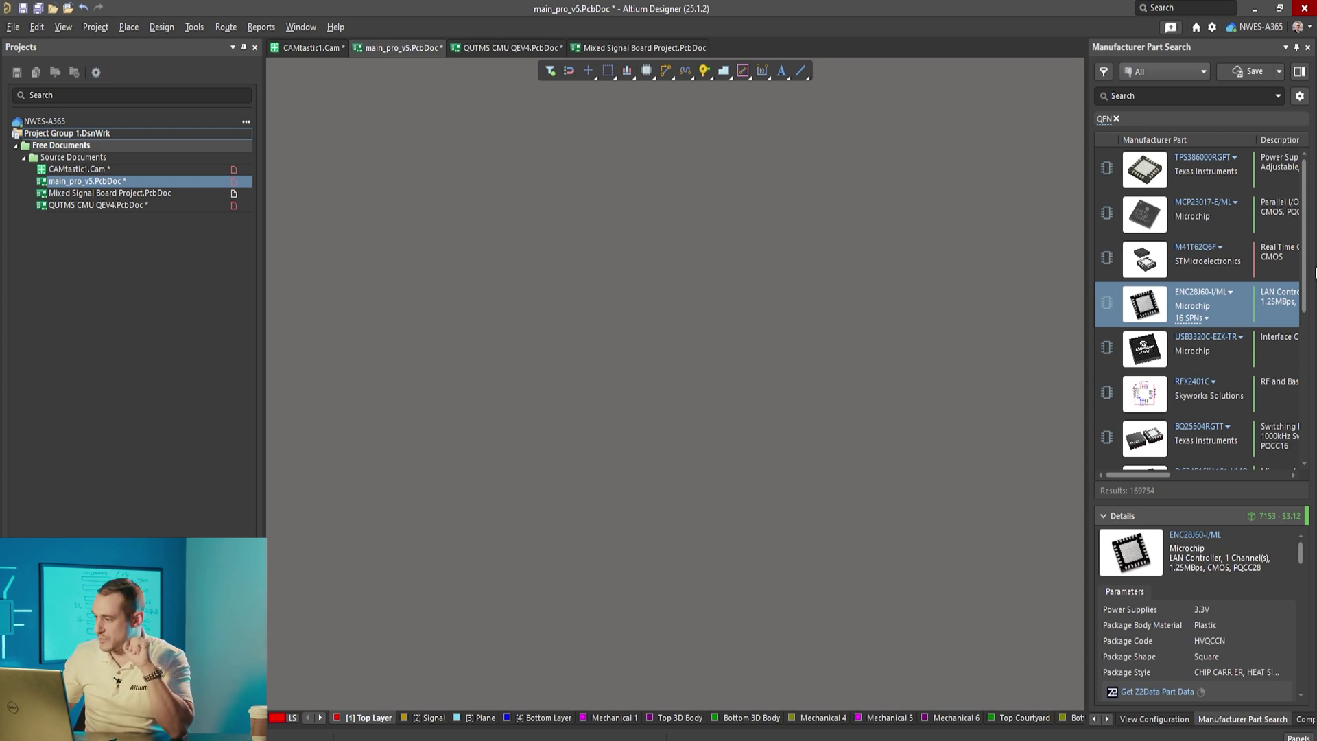
pyautogui.rightClick(1238, 317)
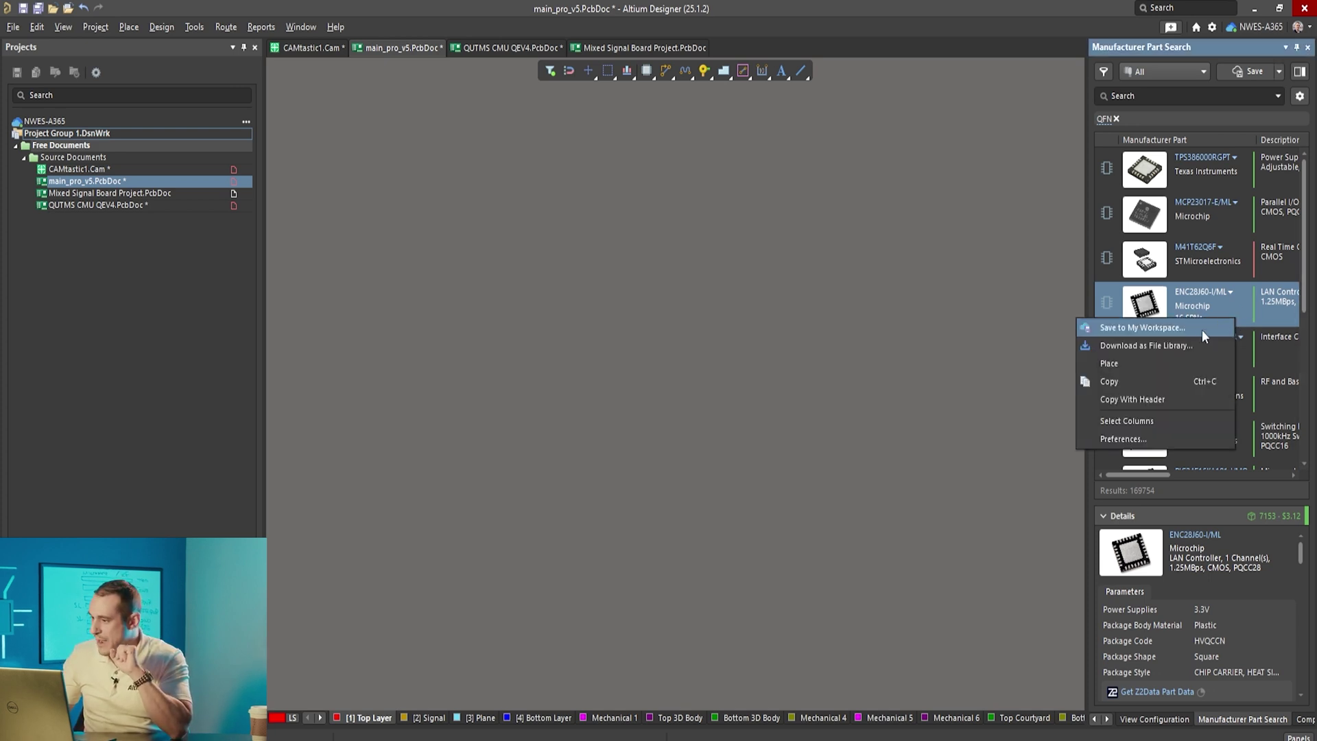
# Place the ENC28J60-I/ML QFN footprint onto the main_pro_v5 board.
pyautogui.click(1166, 363)
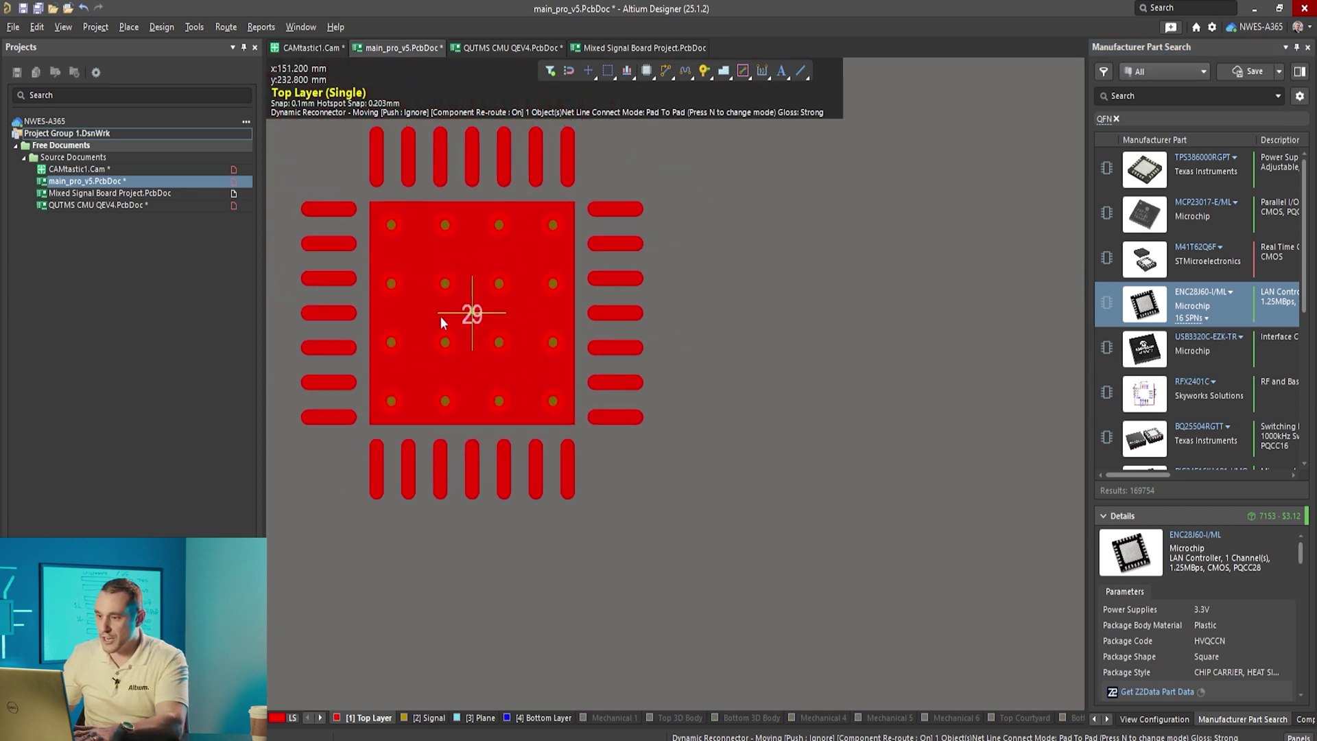
pyautogui.click(434, 307)
pyautogui.keyDown('ctrl'); pyautogui.scroll(4, 434, 307); pyautogui.keyUp('ctrl')
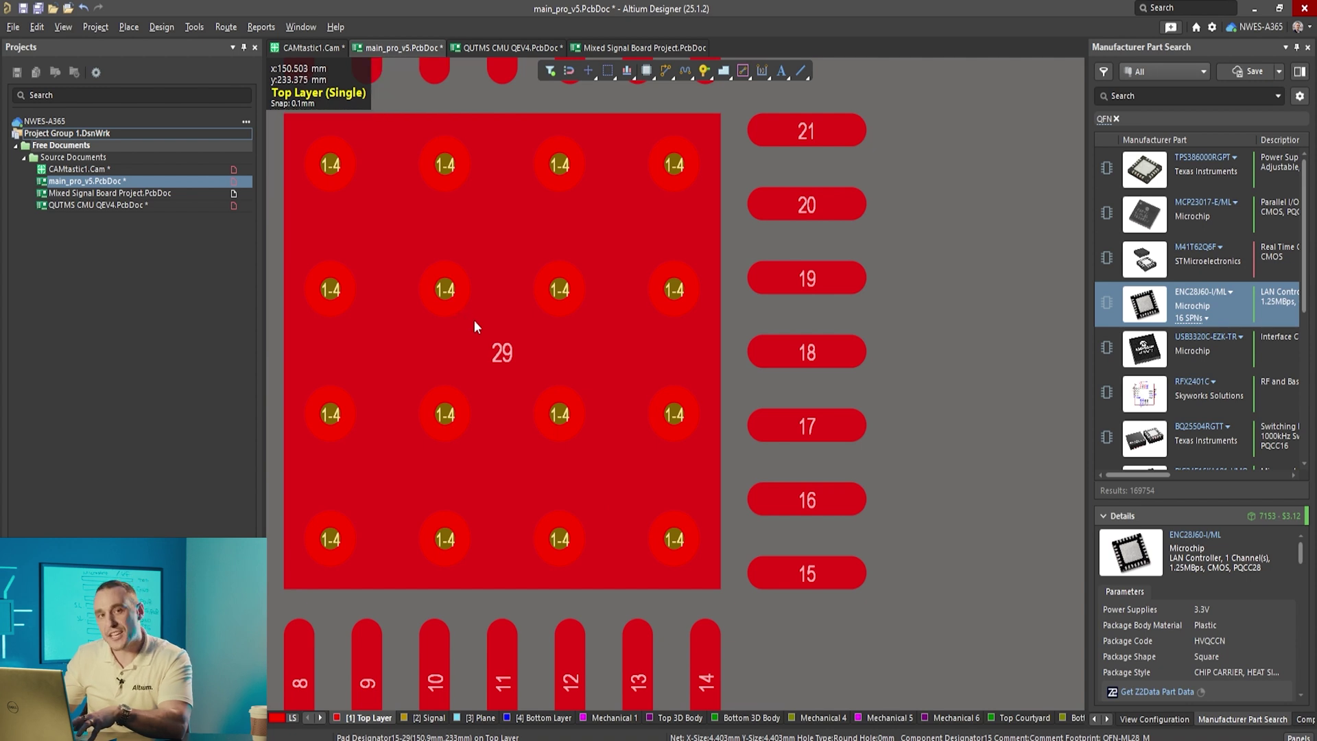
pyautogui.keyDown('ctrl'); pyautogui.scroll(-4, 489, 368); pyautogui.keyUp('ctrl')
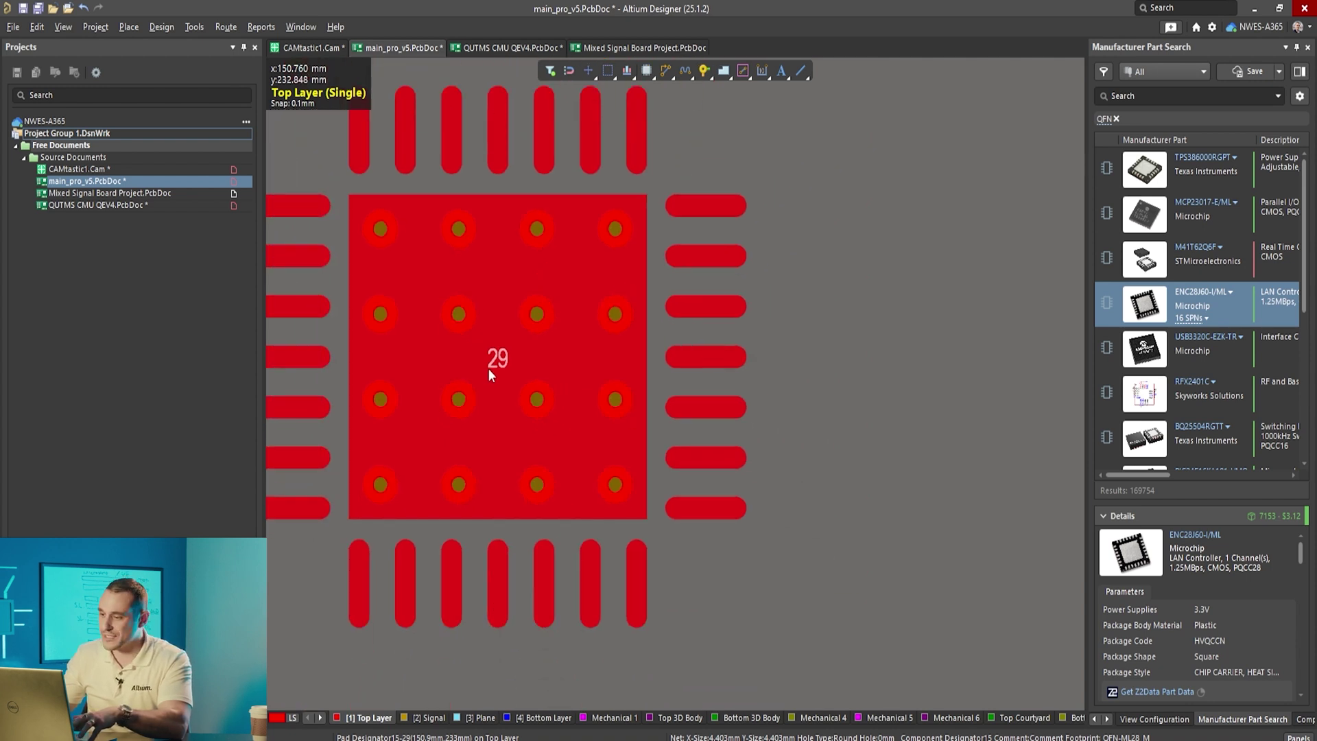
pyautogui.keyDown('shift'); pyautogui.hscroll(2, 583, 372); pyautogui.keyUp('shift')
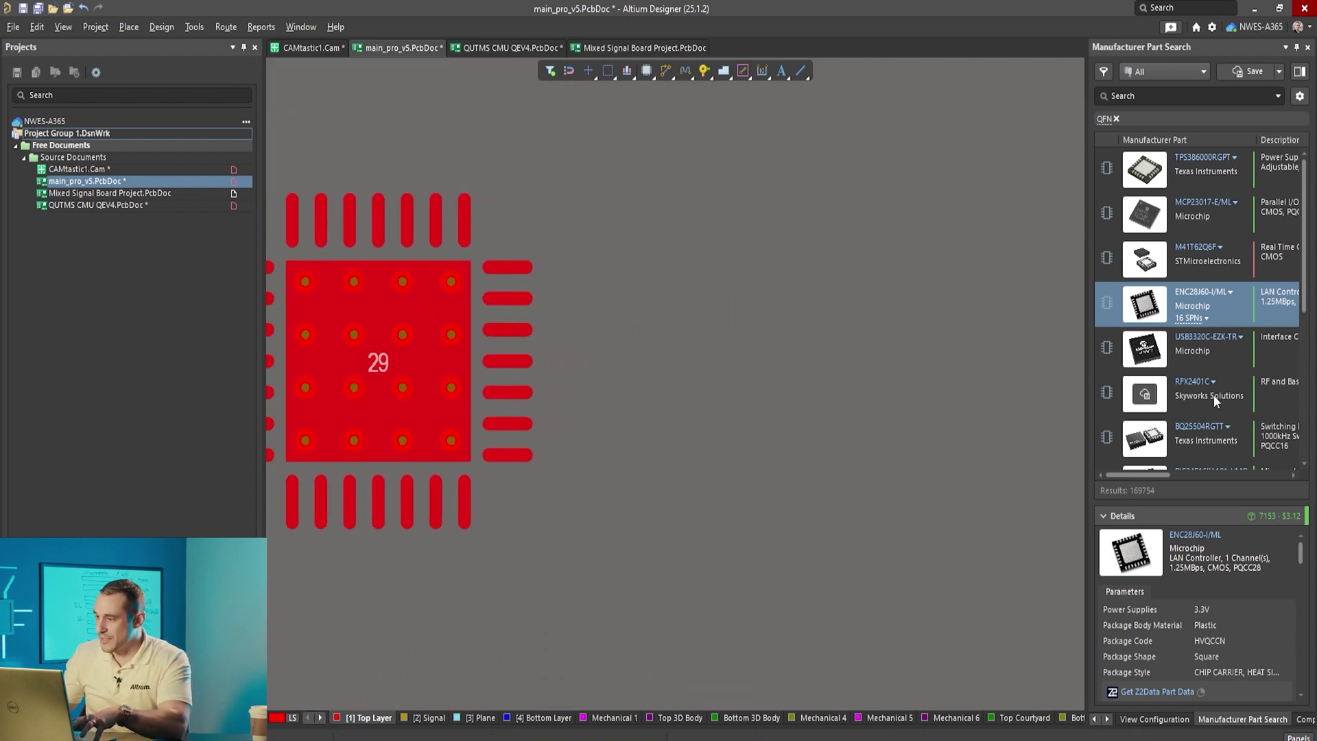
# Place the USB3320C-EZK-TR footprint beside it, then pick the RFX2401C part from the results.
pyautogui.rightClick(1211, 355)
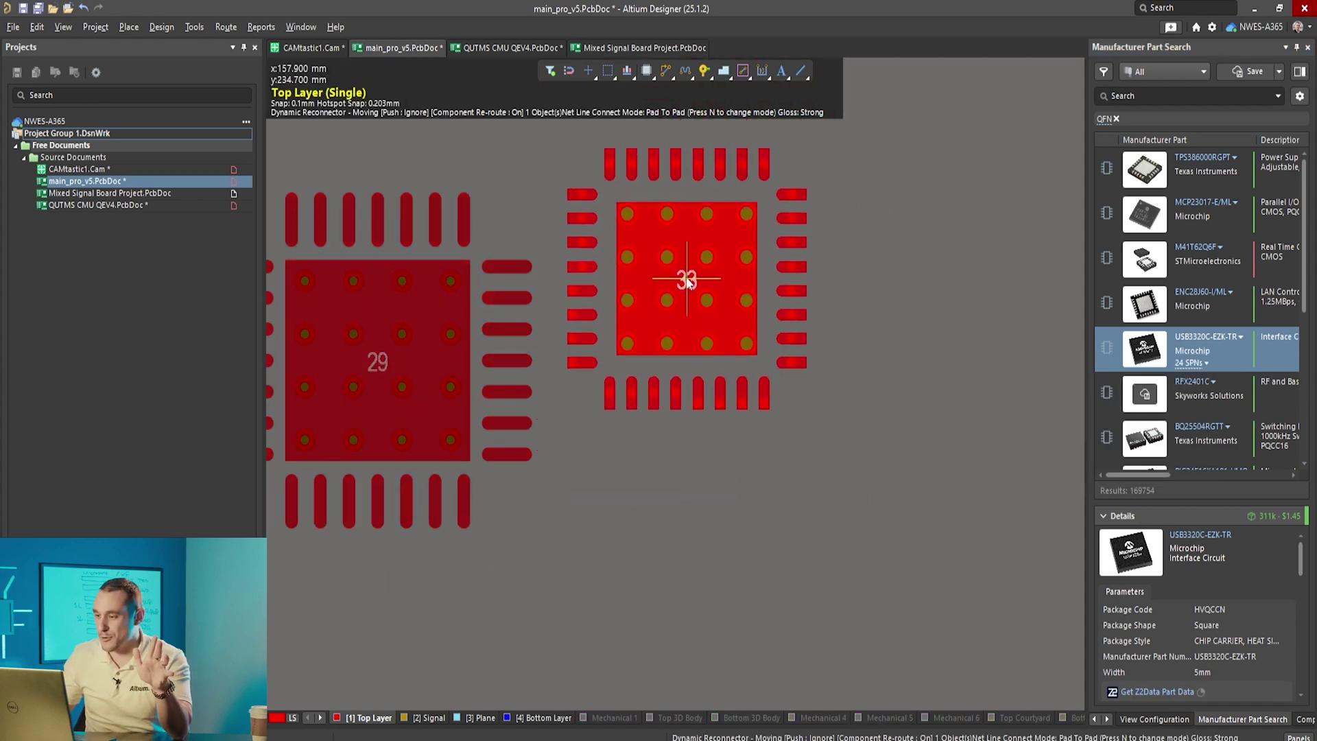
pyautogui.click(688, 278)
pyautogui.press('Escape')
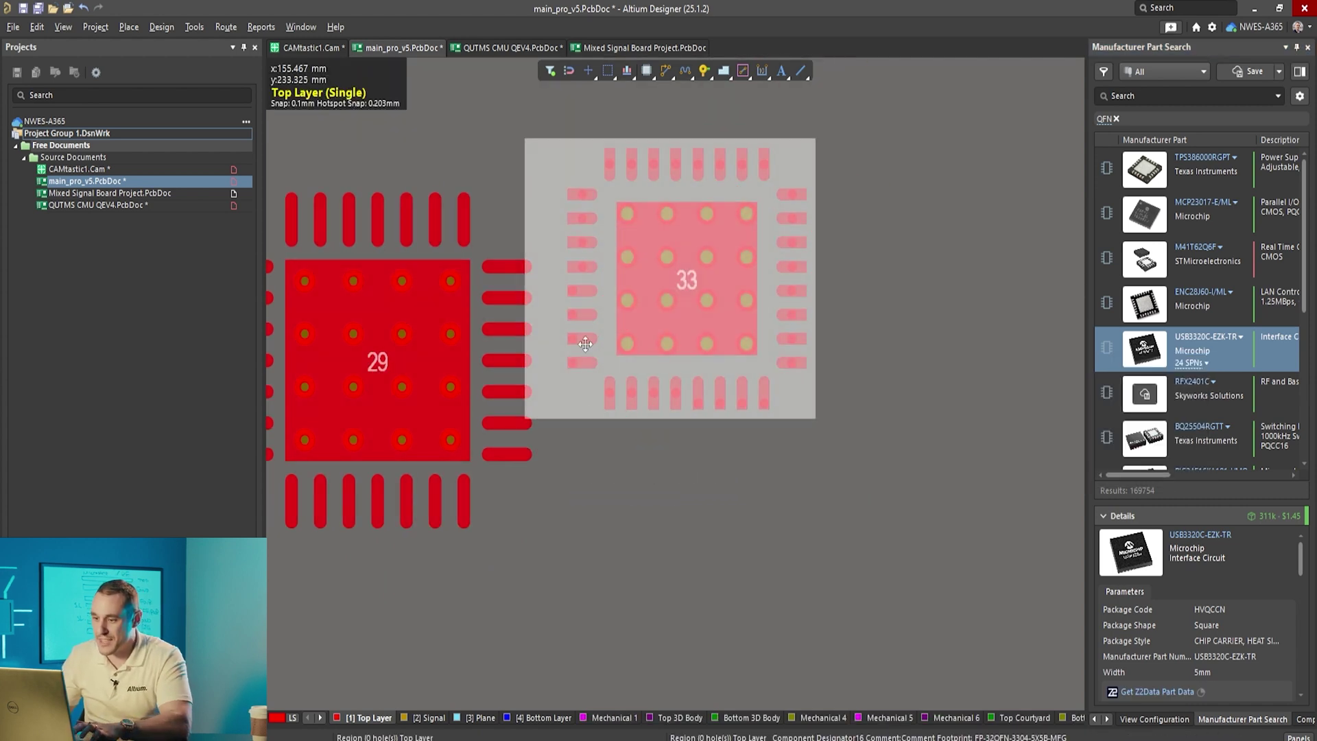
pyautogui.click(602, 468)
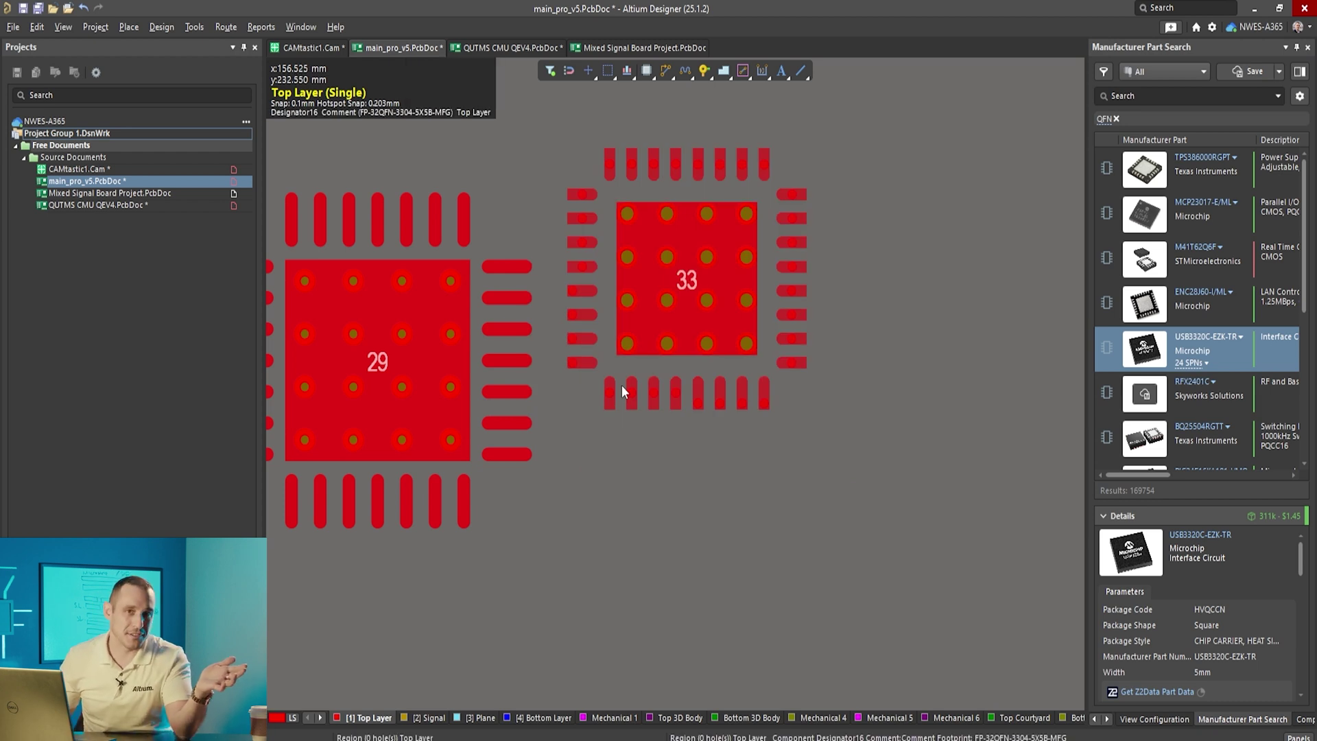
pyautogui.click(1273, 403)
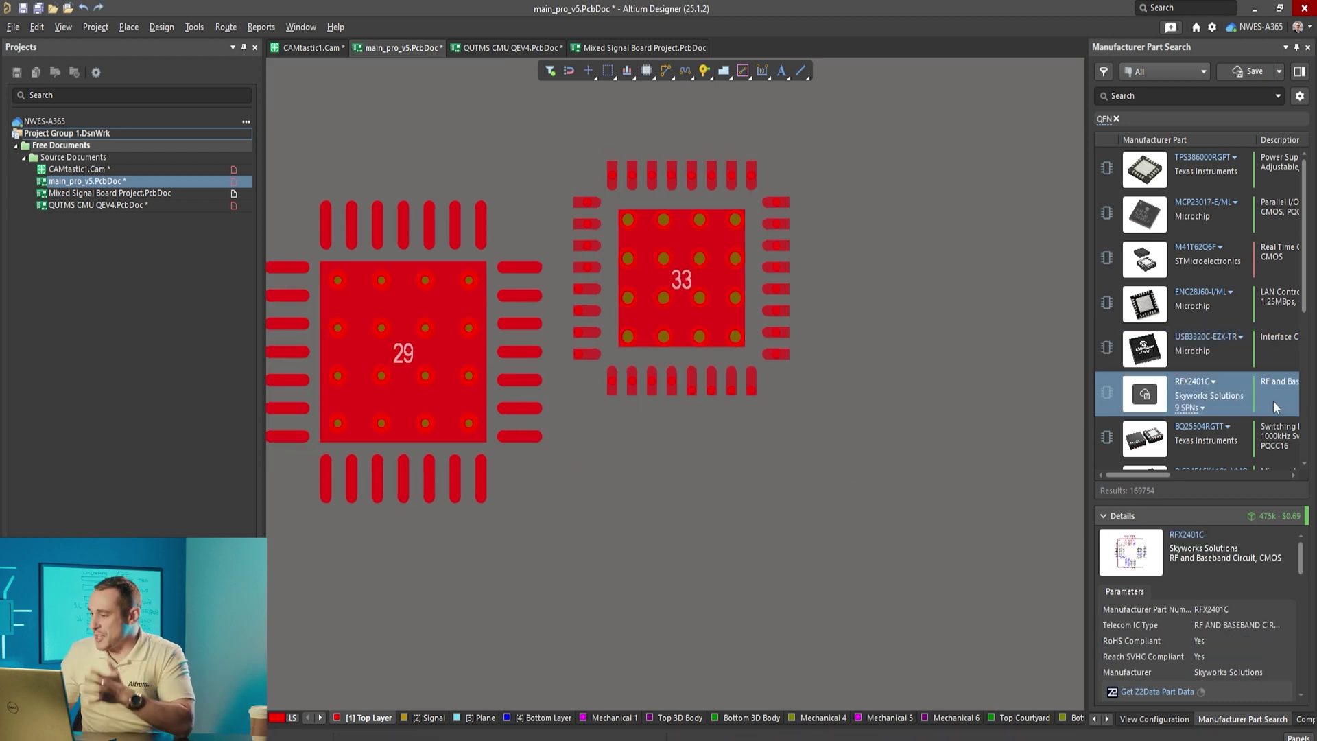
# Place the RFX2401C footprint right of the two existing footprints, then drag TPS386000RGPT onto the board.
pyautogui.rightClick(1273, 400)
pyautogui.click(1189, 448)
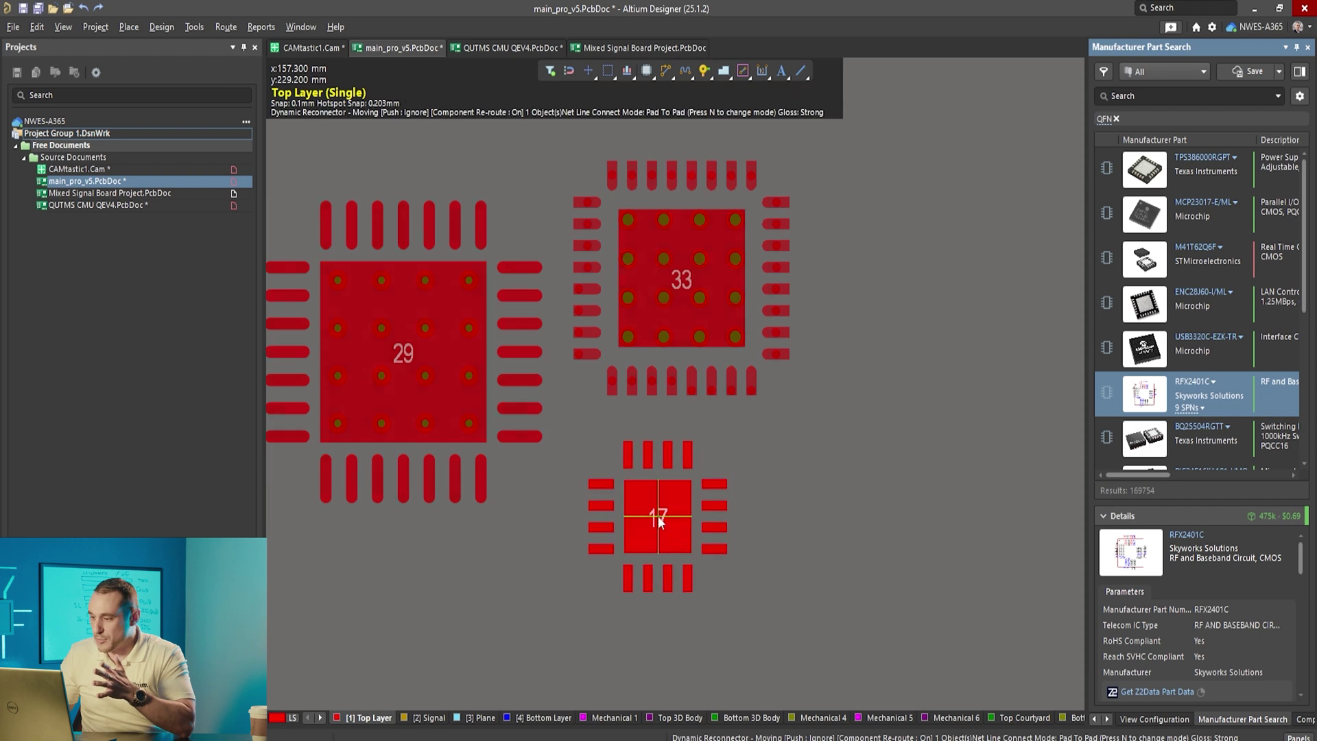
pyautogui.press('Escape')
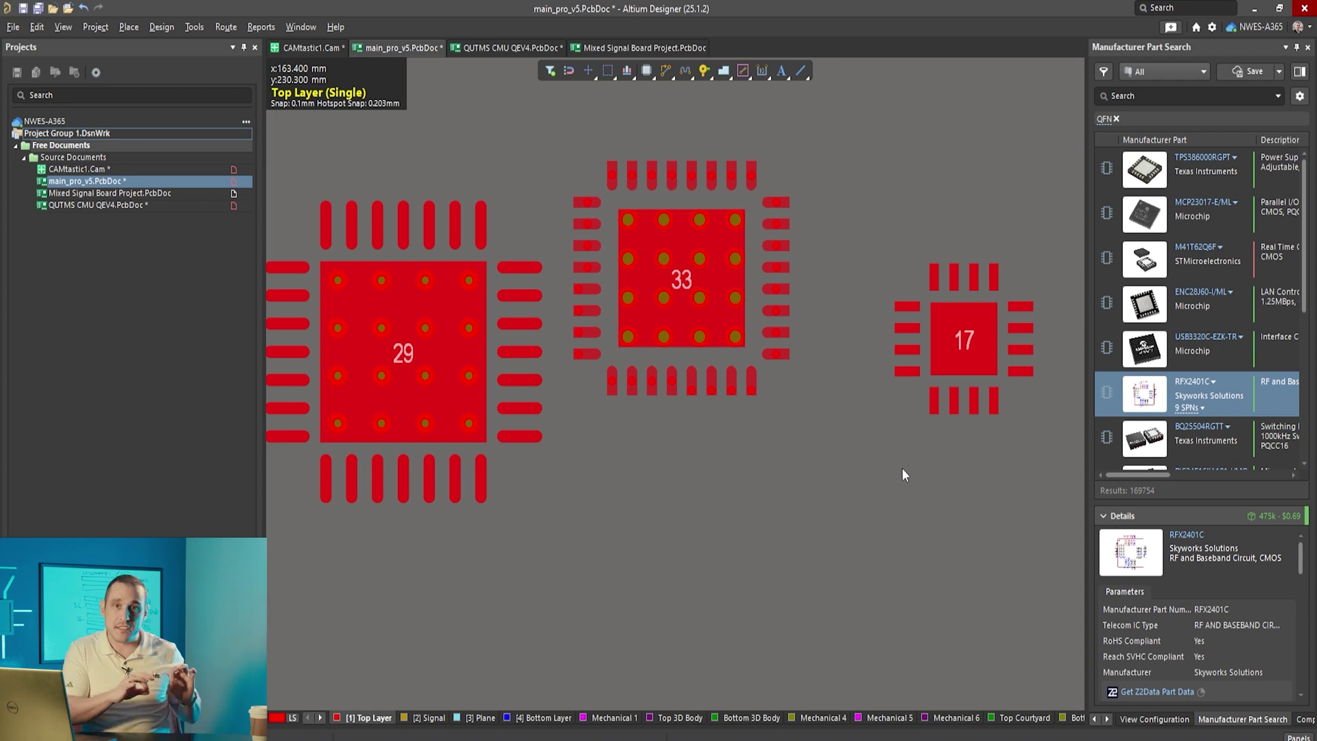
pyautogui.moveTo(1144, 170); pyautogui.dragTo(962, 341)
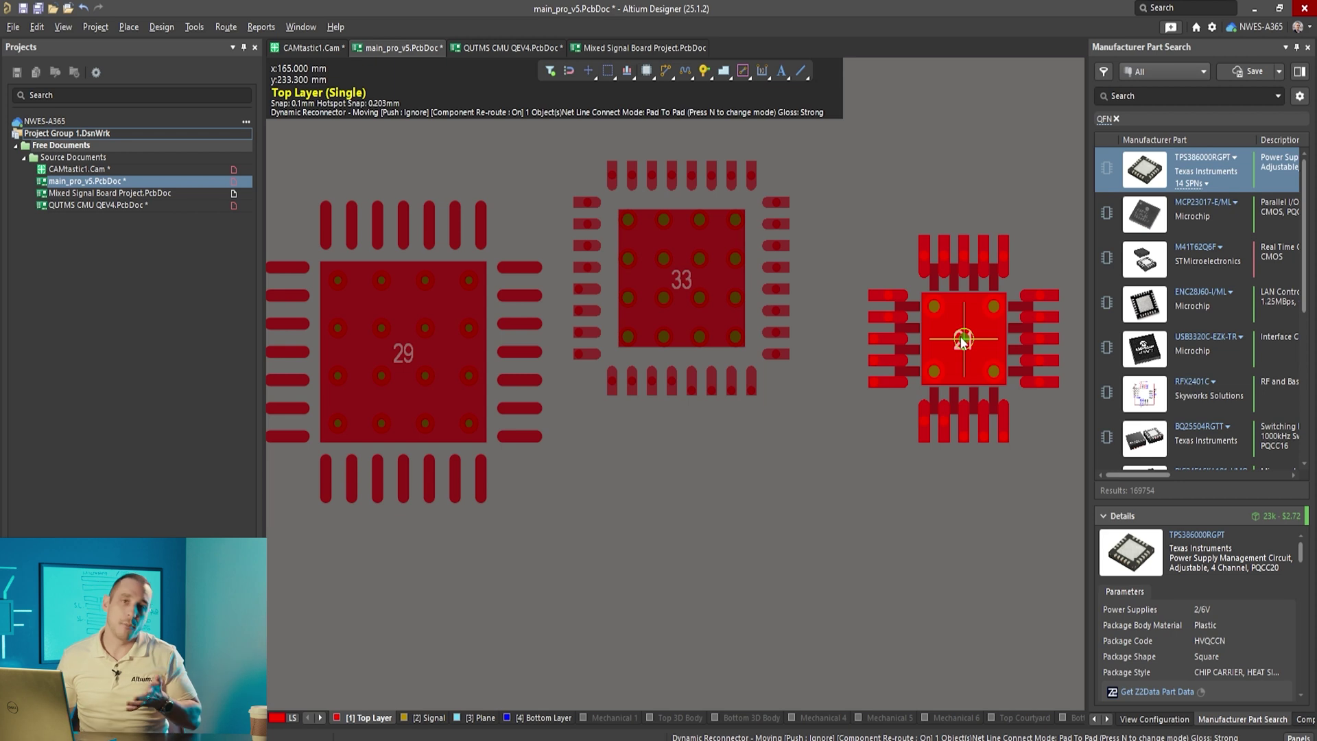
# Drop the 21-pad TPS386000RGPT footprint below the others and deselect it.
pyautogui.moveTo(962, 341); pyautogui.dragTo(949, 542)
pyautogui.press('Escape')
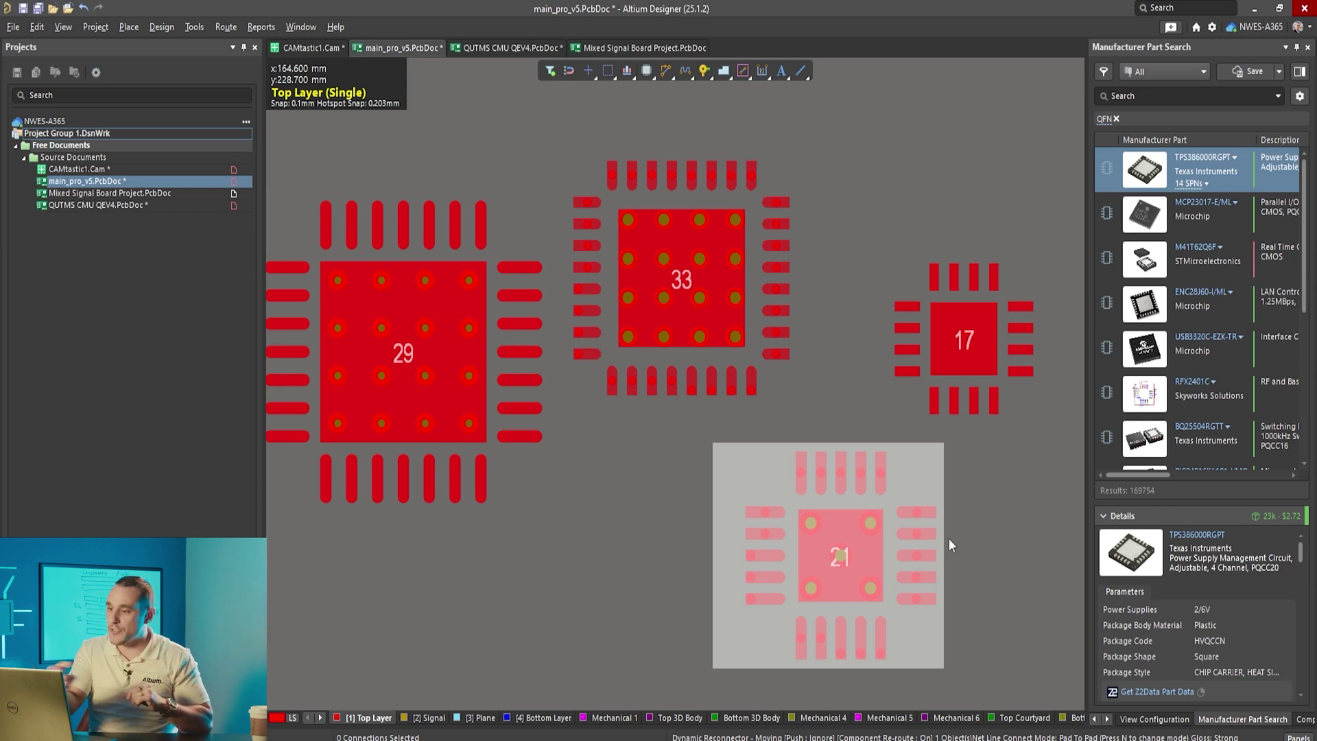
pyautogui.click(558, 608)
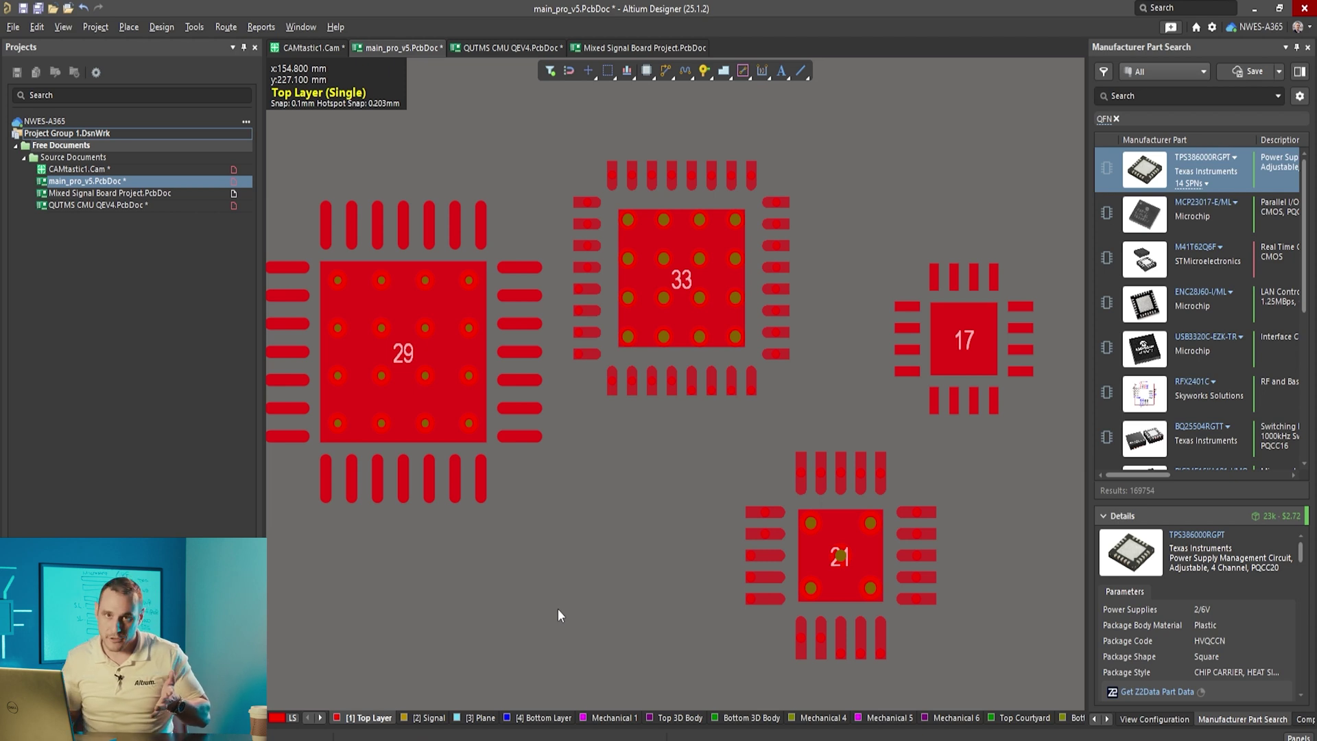
pyautogui.click(321, 718)
# Show Top Paste alone and compare the footprints' thermal-pad paste openings against the full layer view.
pyautogui.click(321, 718)
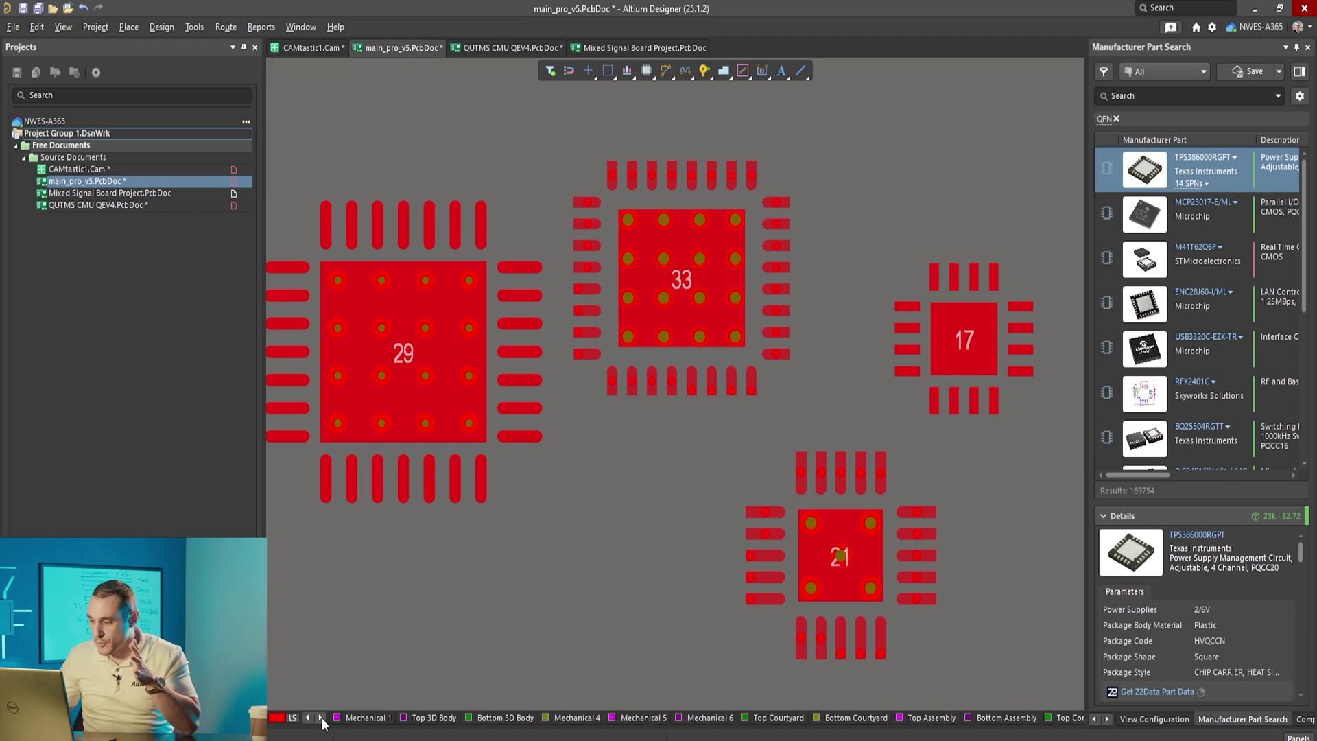
pyautogui.hotkey('shift', 's')
pyautogui.keyDown('shift'); pyautogui.hscroll(-1, 541, 417); pyautogui.keyUp('shift')
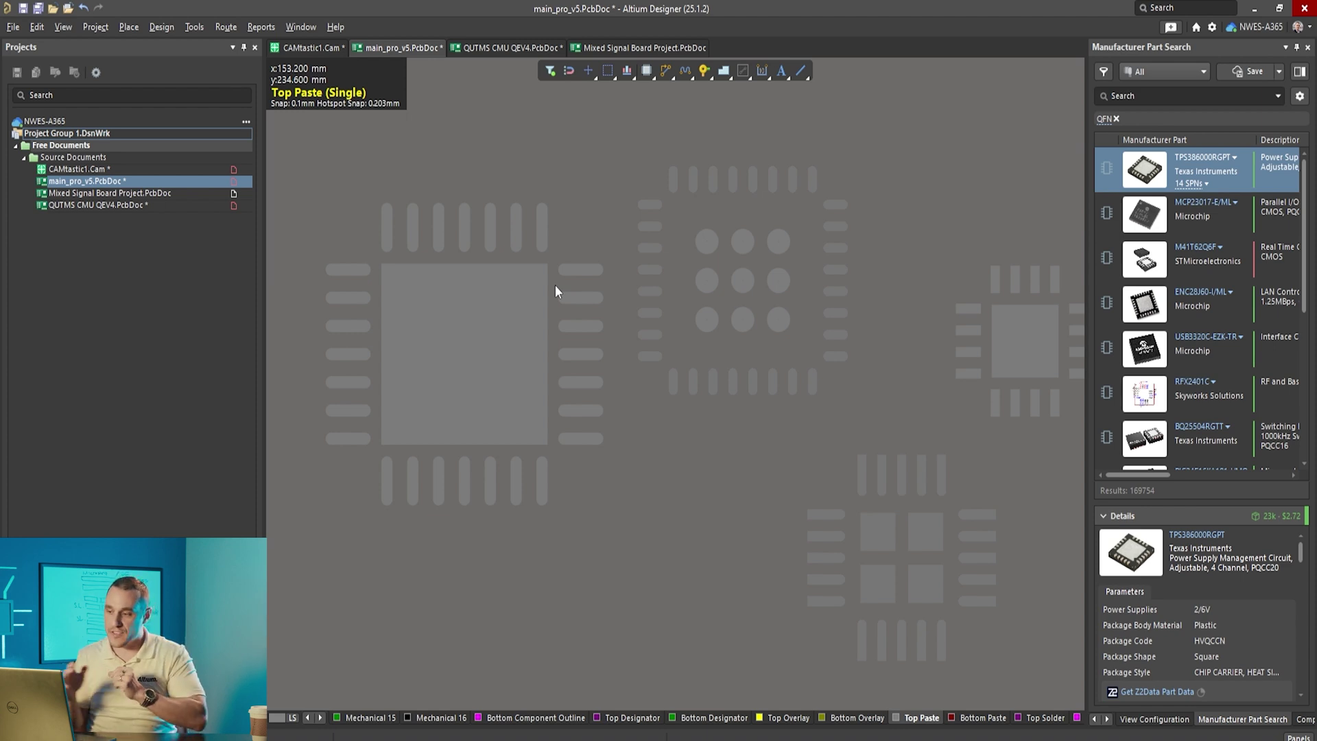
pyautogui.moveTo(554, 285); pyautogui.dragTo(463, 330, button='right')
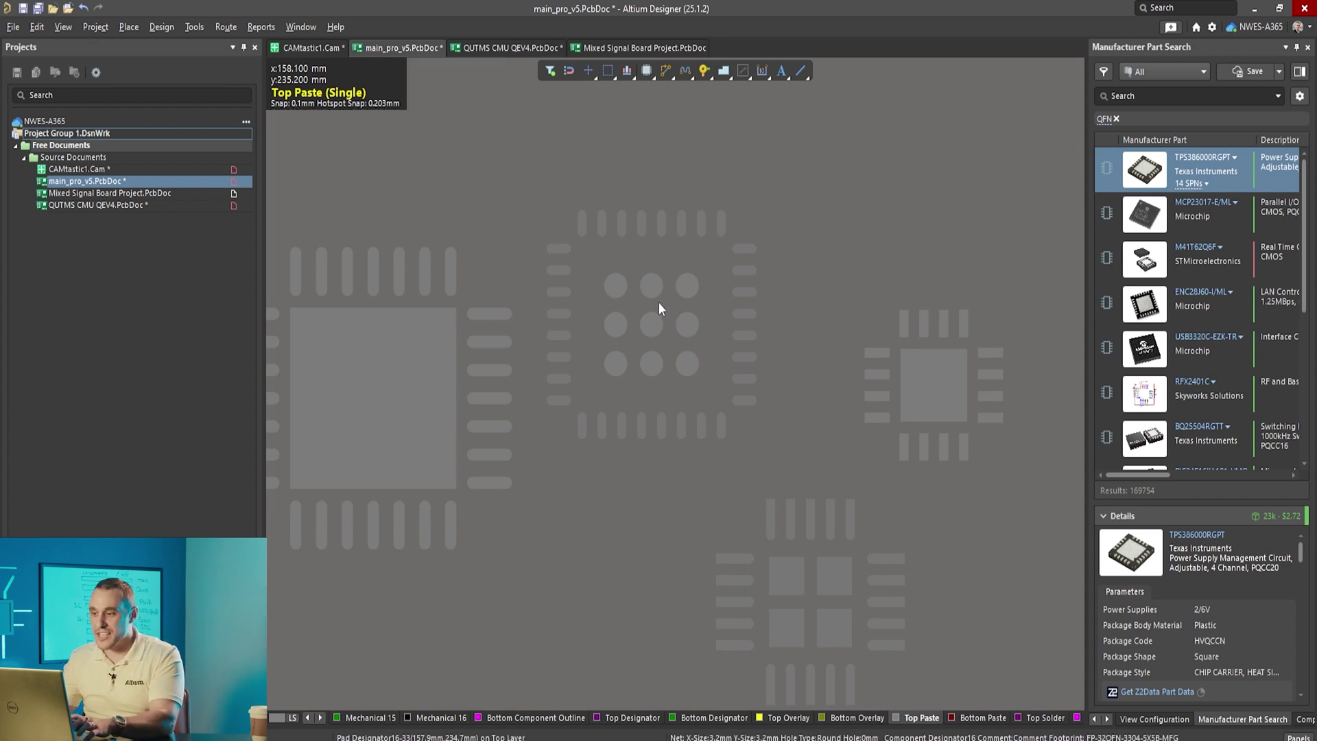
pyautogui.keyDown('ctrl'); pyautogui.scroll(3, 658, 302); pyautogui.keyUp('ctrl')
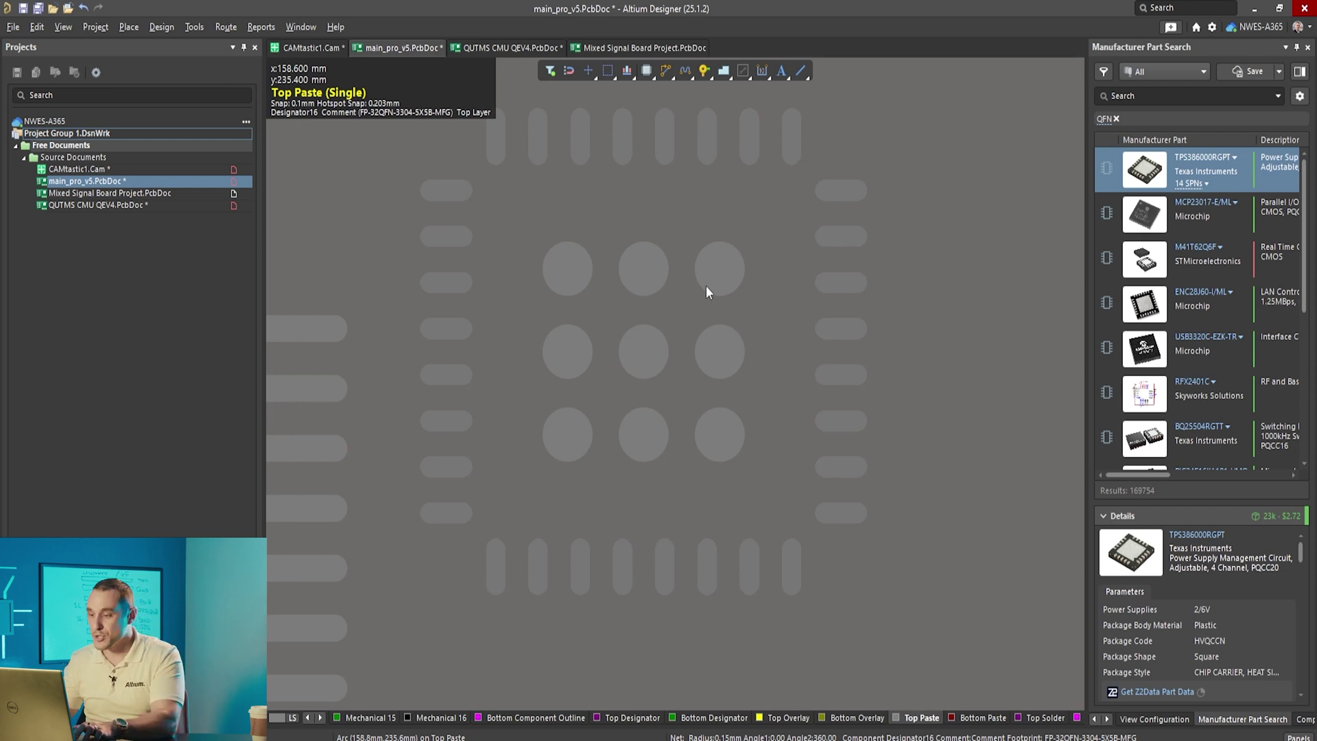
pyautogui.hotkey('shift', 's')
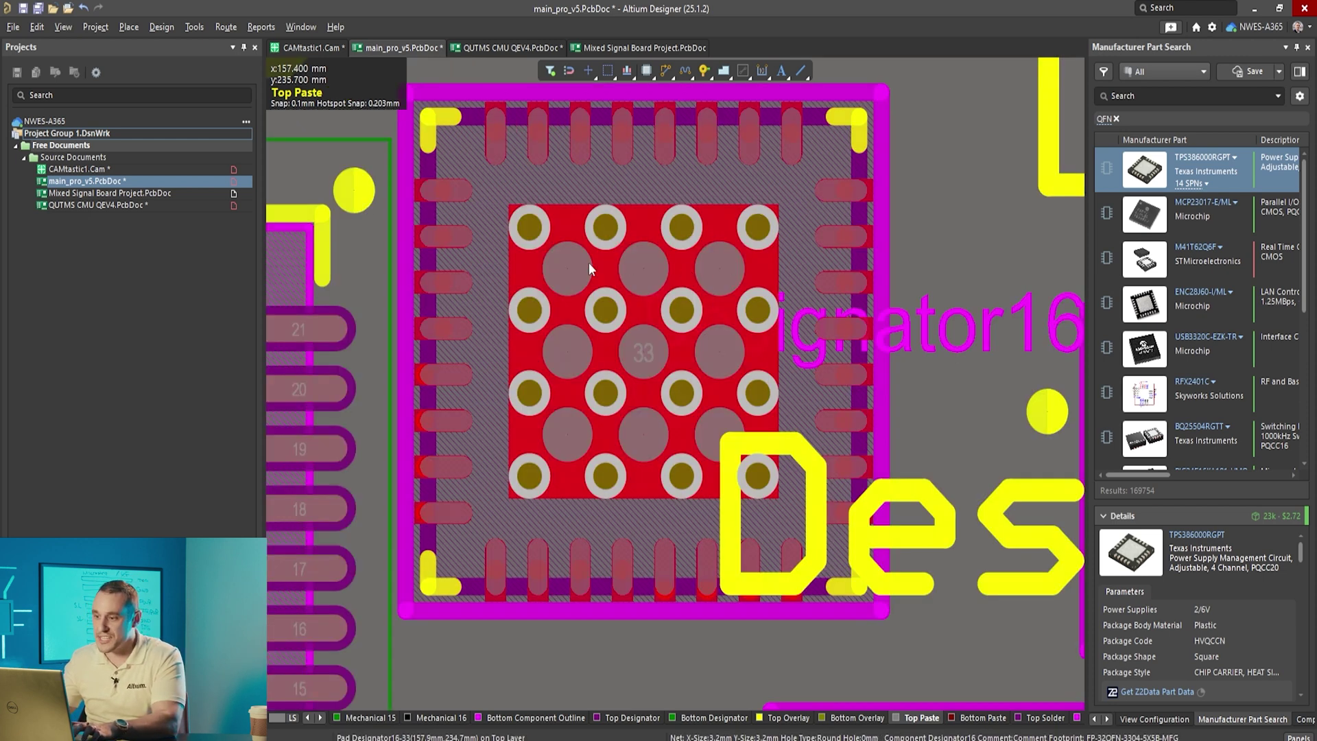
pyautogui.hotkey('shift', 's')
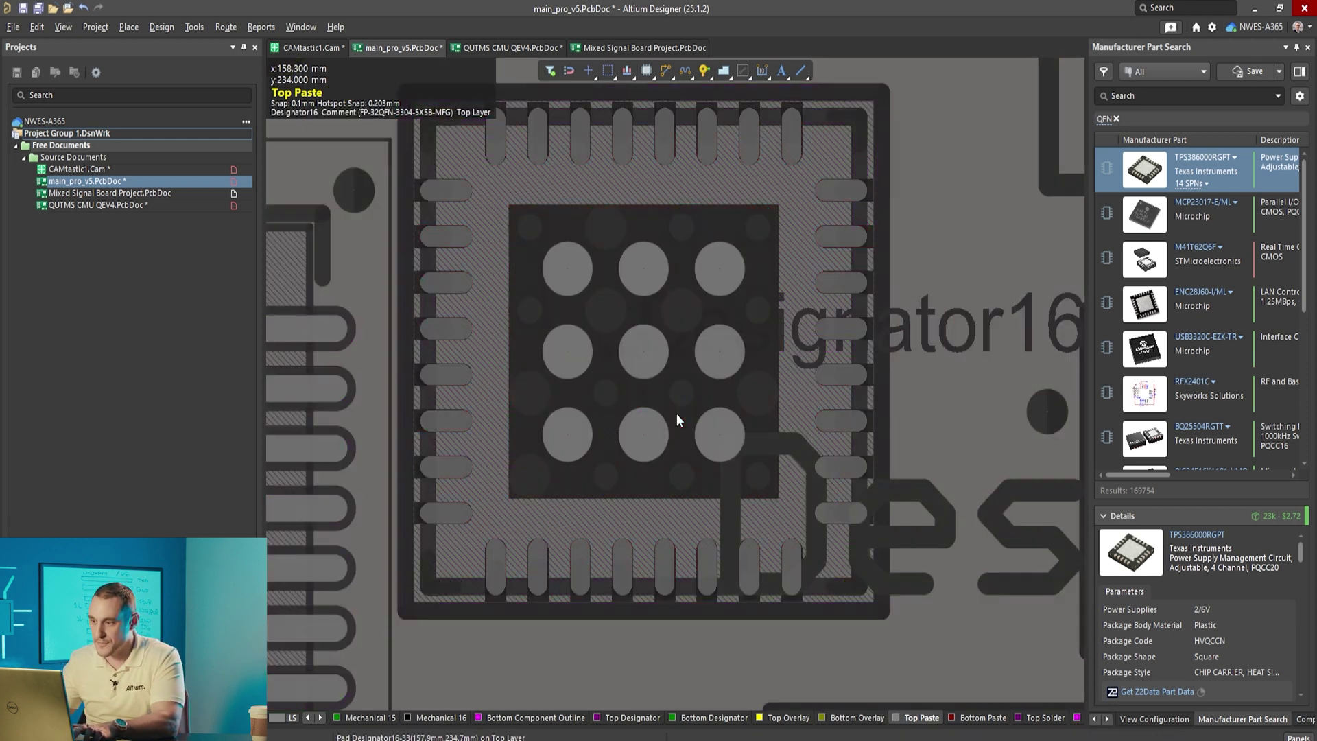
pyautogui.keyDown('ctrl'); pyautogui.scroll(-3, 723, 290); pyautogui.keyUp('ctrl')
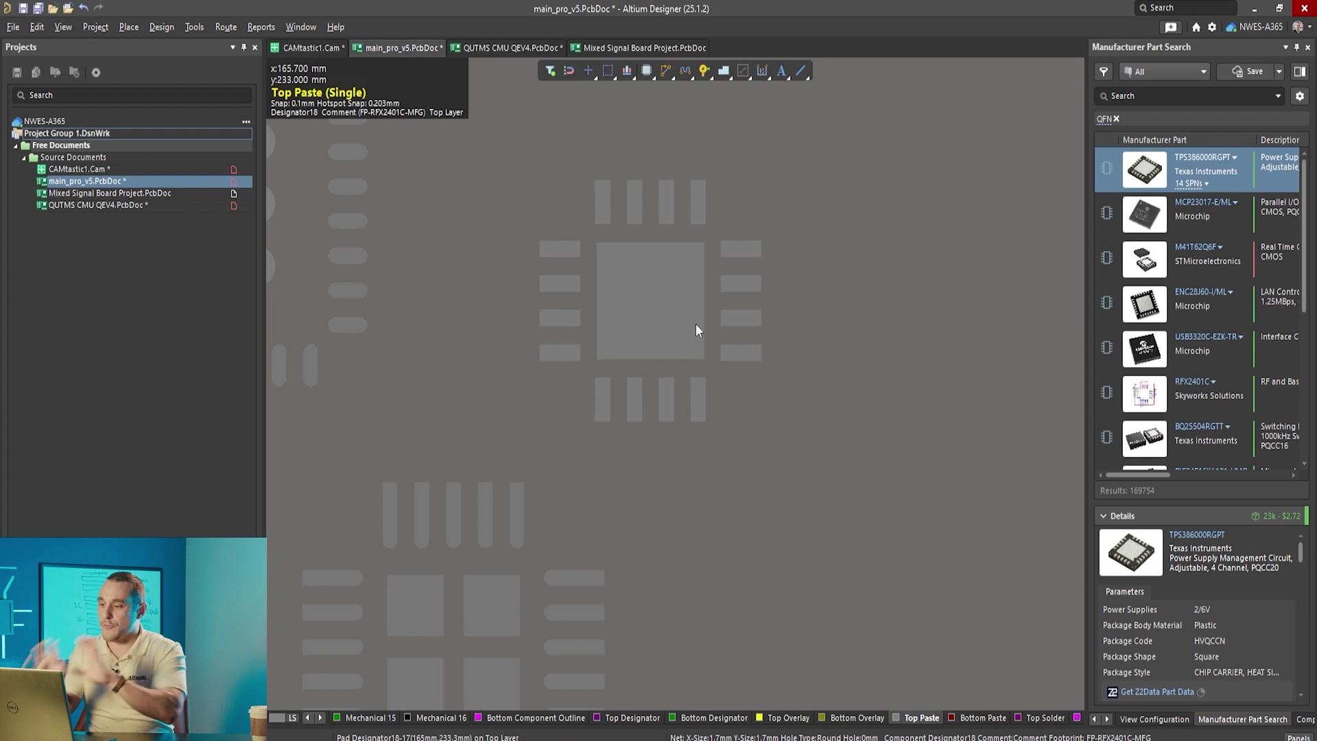
# Centre on the 21-pad TPS386000RGPT footprint with all layers shown, revealing its five cross-pattern vias.
pyautogui.moveTo(516, 575); pyautogui.dragTo(588, 352, button='right')
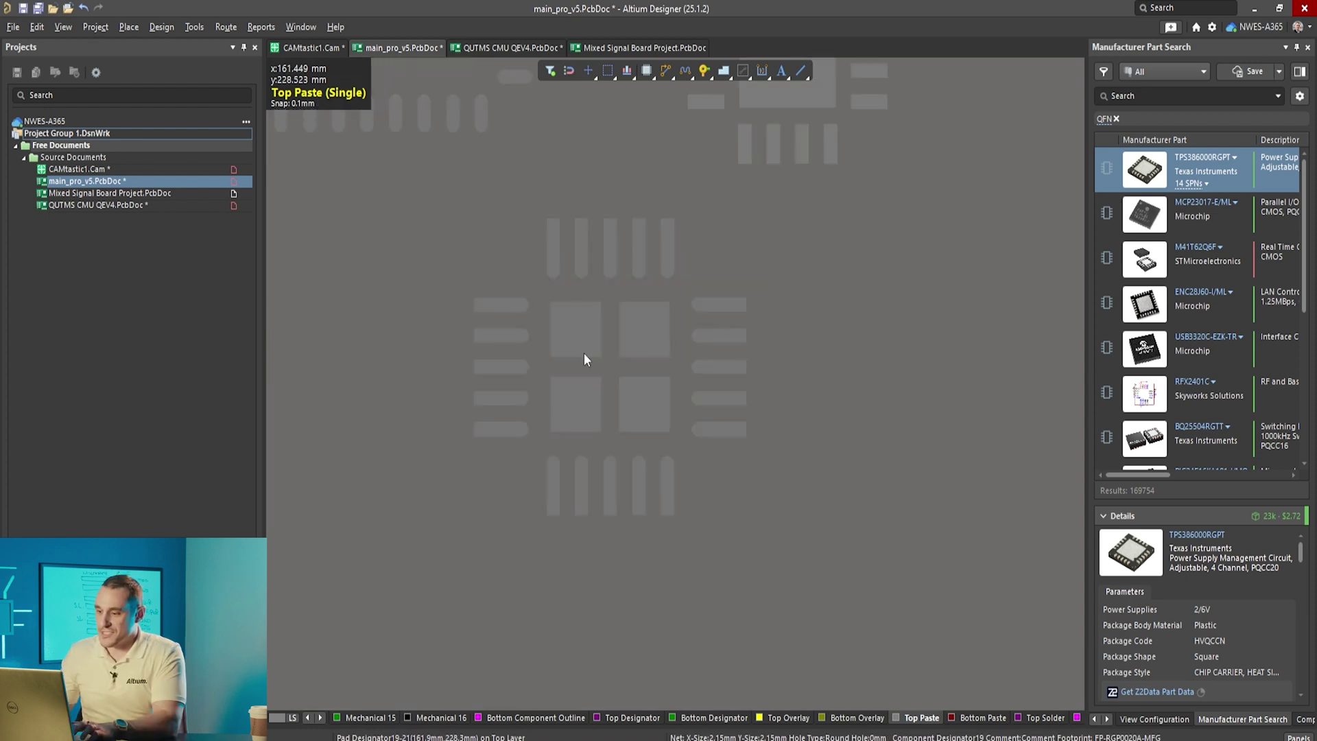
pyautogui.keyDown('ctrl'); pyautogui.scroll(3, 583, 353); pyautogui.keyUp('ctrl')
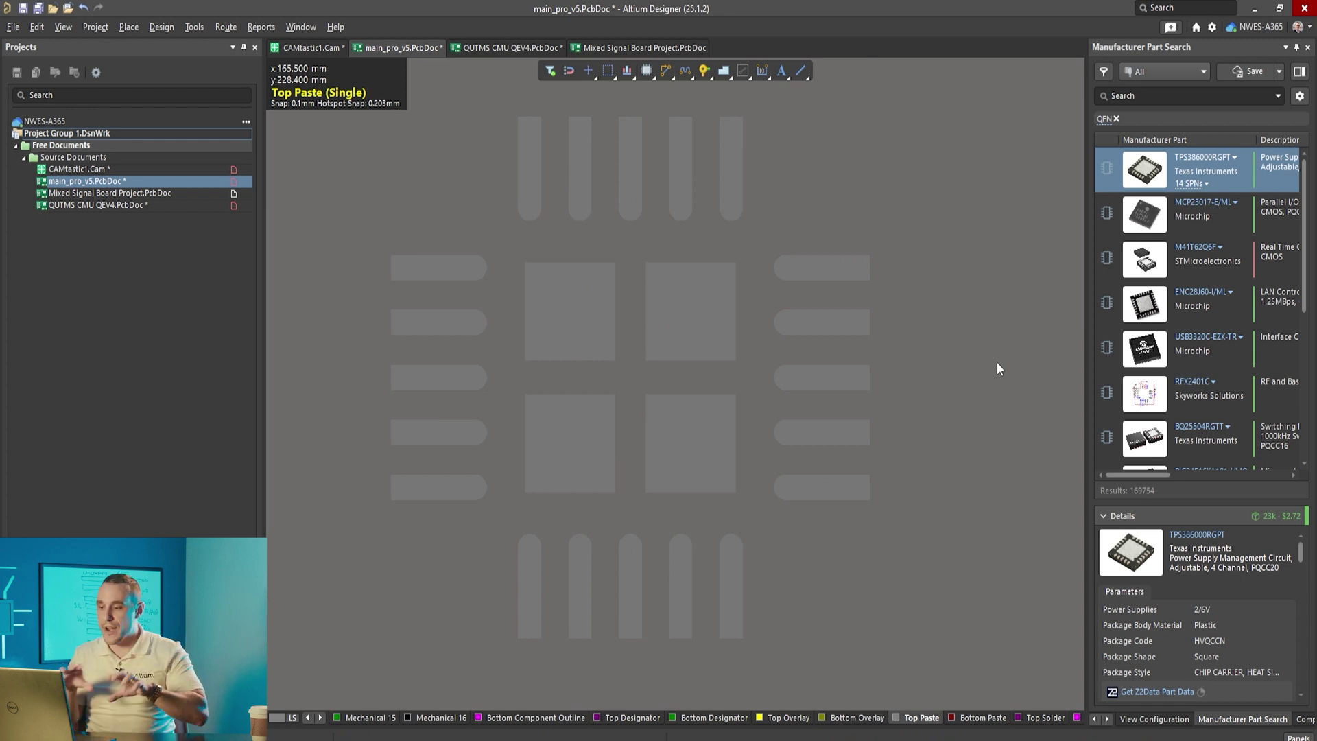
pyautogui.hotkey('shift', 's')
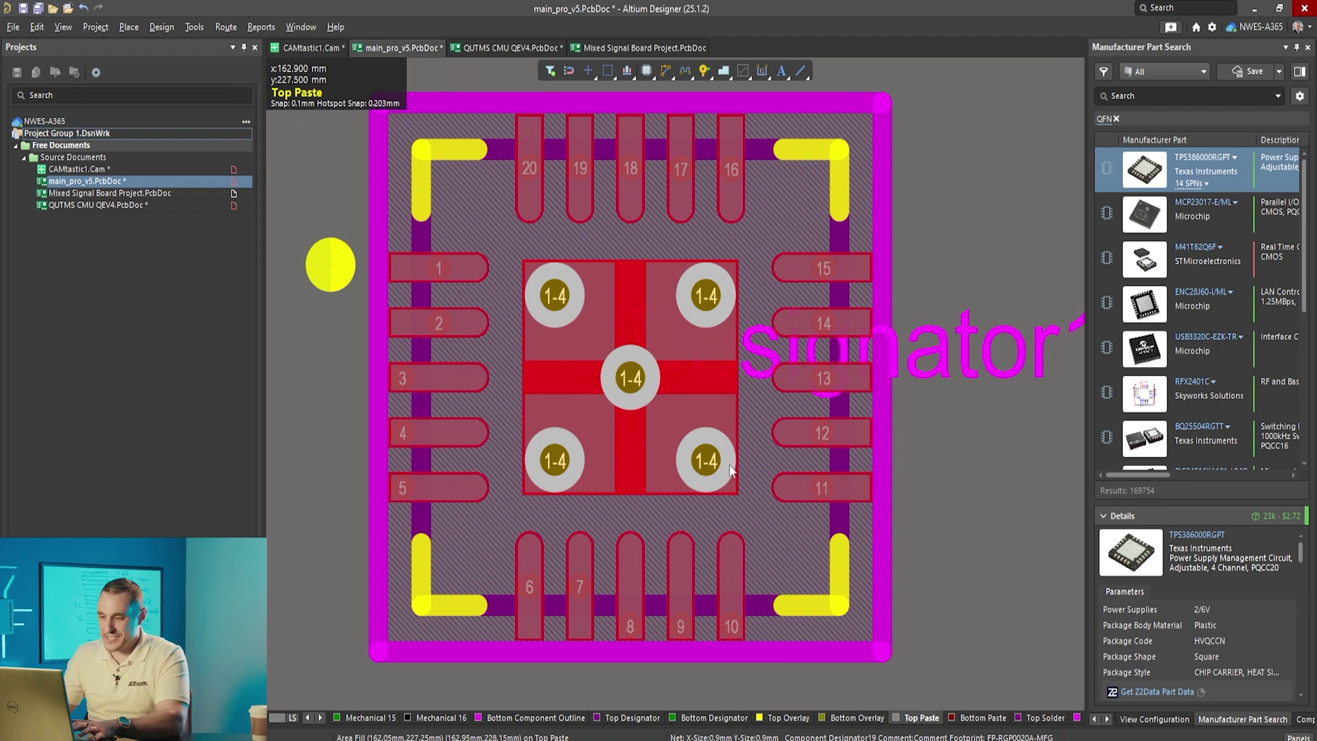
pyautogui.keyDown('ctrl'); pyautogui.scroll(3, 639, 664); pyautogui.keyUp('ctrl')
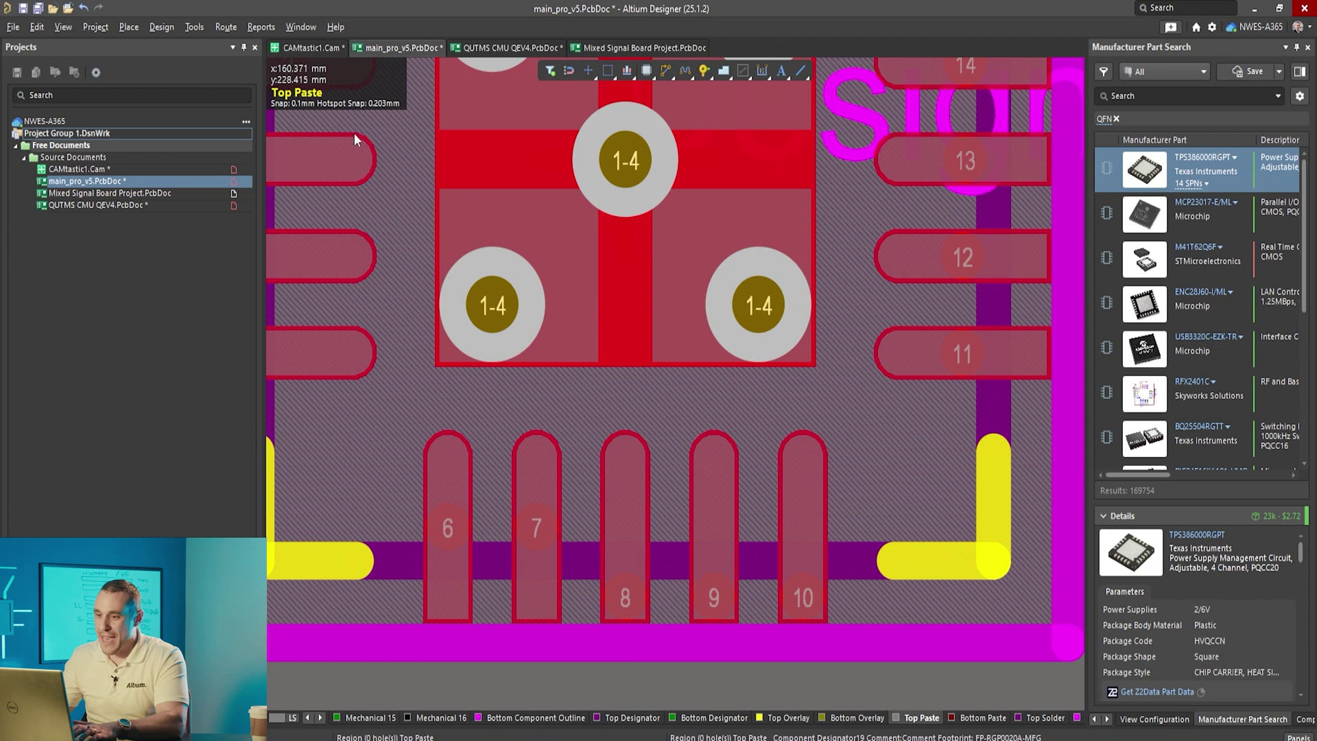
pyautogui.moveTo(487, 285); pyautogui.dragTo(733, 424, button='right')
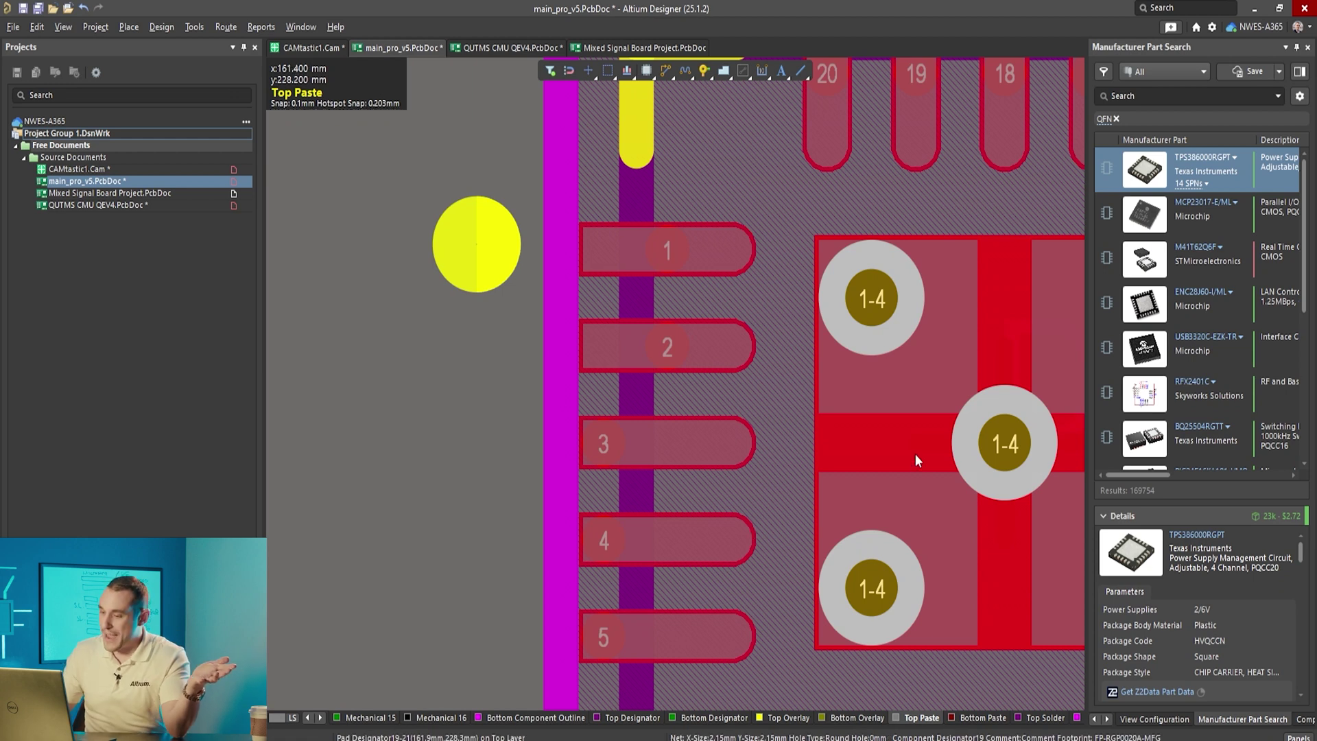
# Zoom out from Designator19 and pan over to the Designator16 footprint and its neighbours.
pyautogui.moveTo(738, 568); pyautogui.dragTo(508, 489, button='right')
pyautogui.keyDown('ctrl'); pyautogui.scroll(-2, 507, 490); pyautogui.keyUp('ctrl')
pyautogui.keyDown('ctrl'); pyautogui.scroll(-3, 510, 473); pyautogui.keyUp('ctrl')
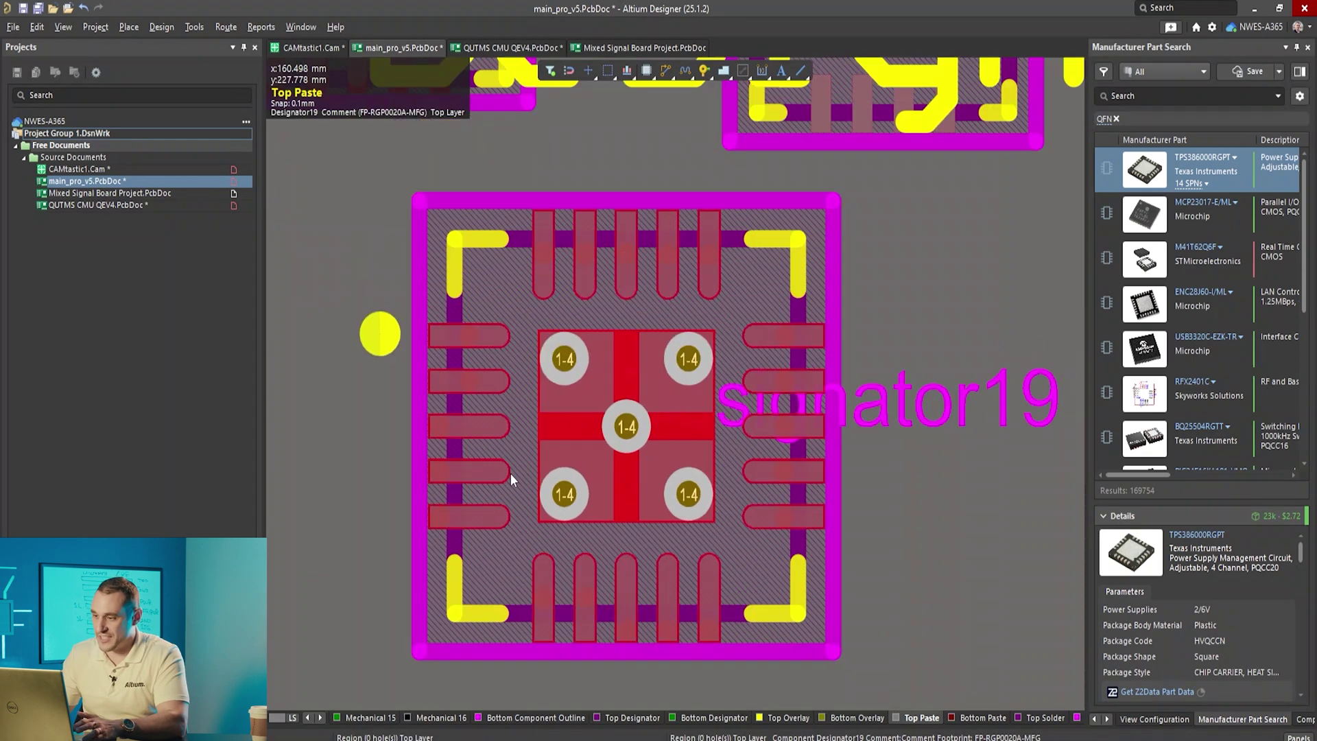
pyautogui.keyDown('ctrl'); pyautogui.scroll(-2, 510, 473); pyautogui.keyUp('ctrl')
pyautogui.moveTo(511, 474); pyautogui.dragTo(515, 508, button='right')
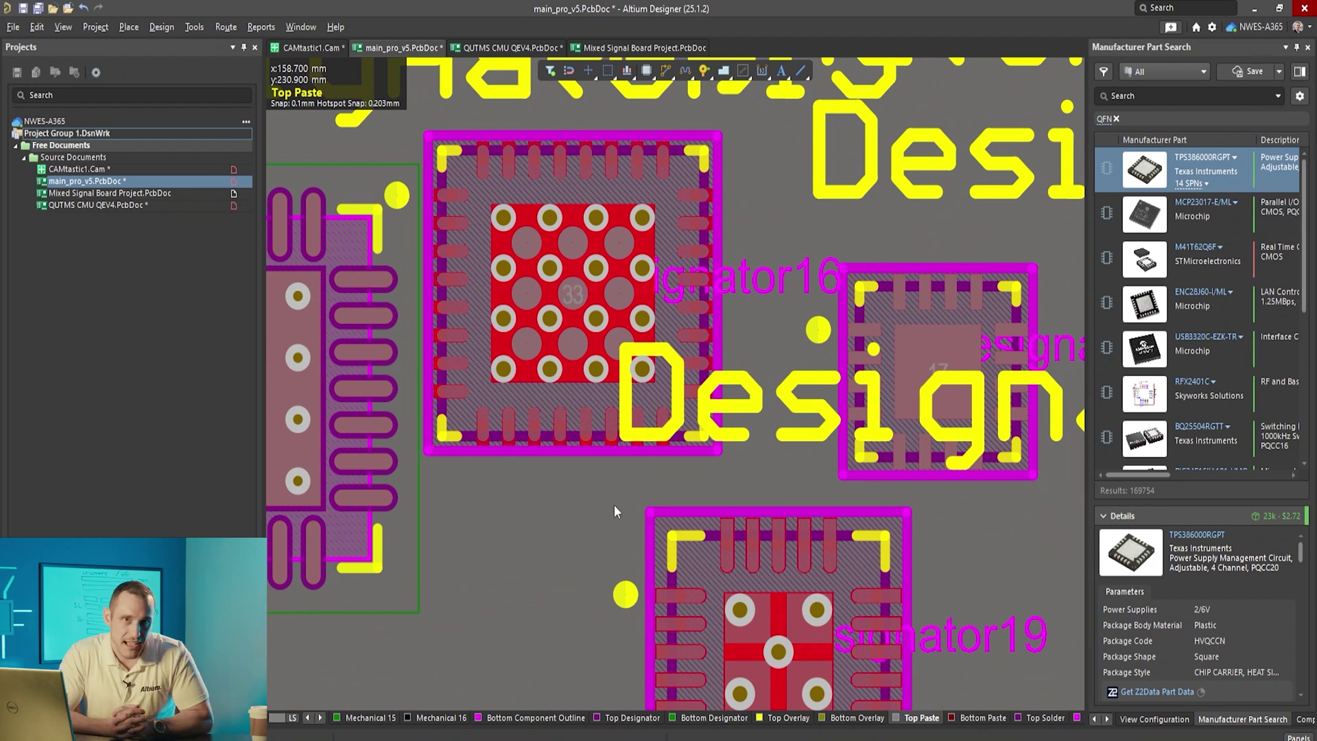
pyautogui.scroll(-5, 1261, 257)
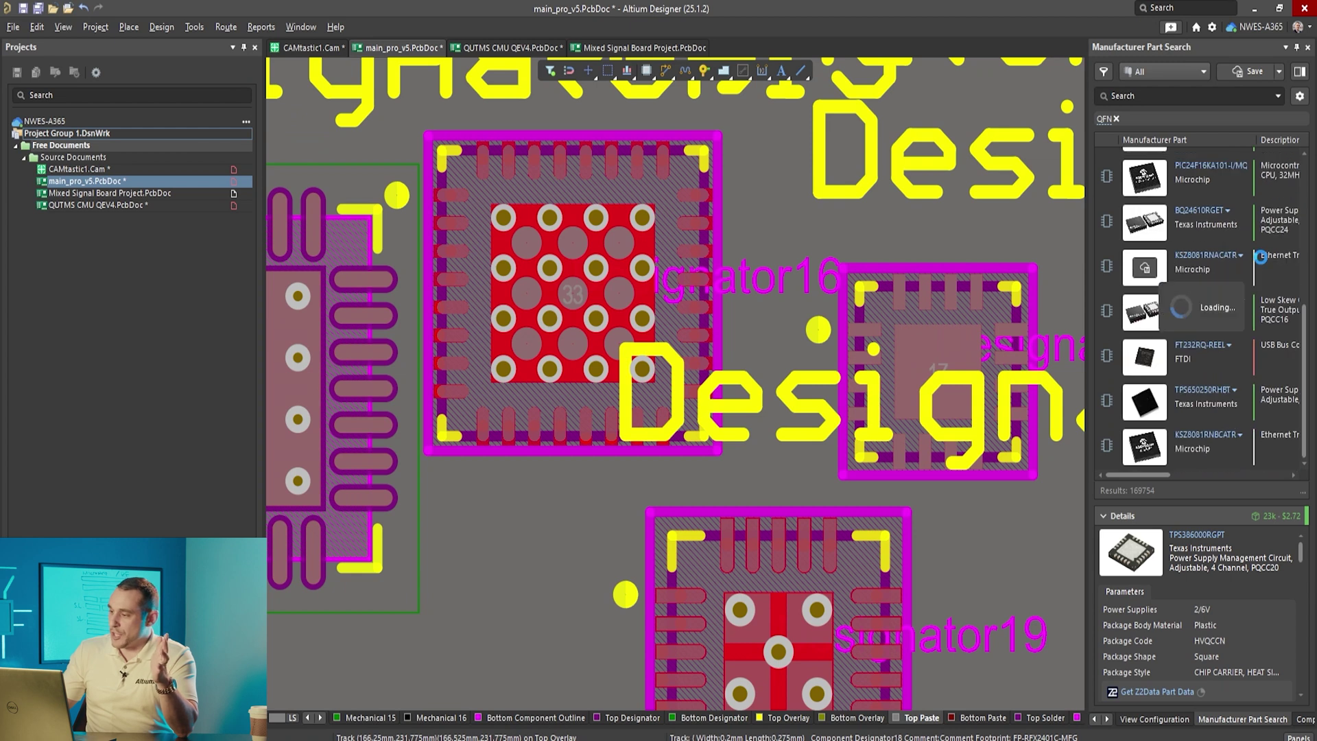
pyautogui.scroll(-3, 1223, 272)
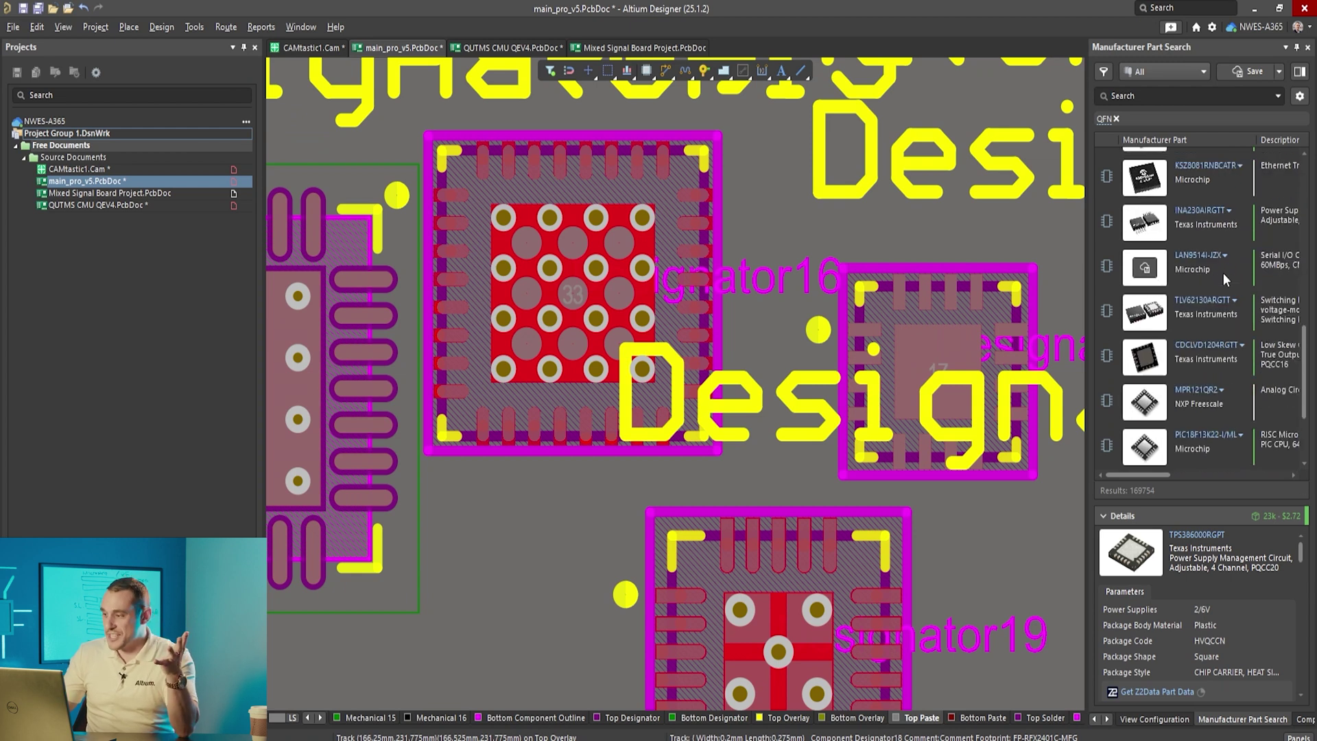
pyautogui.scroll(-2, 1227, 262)
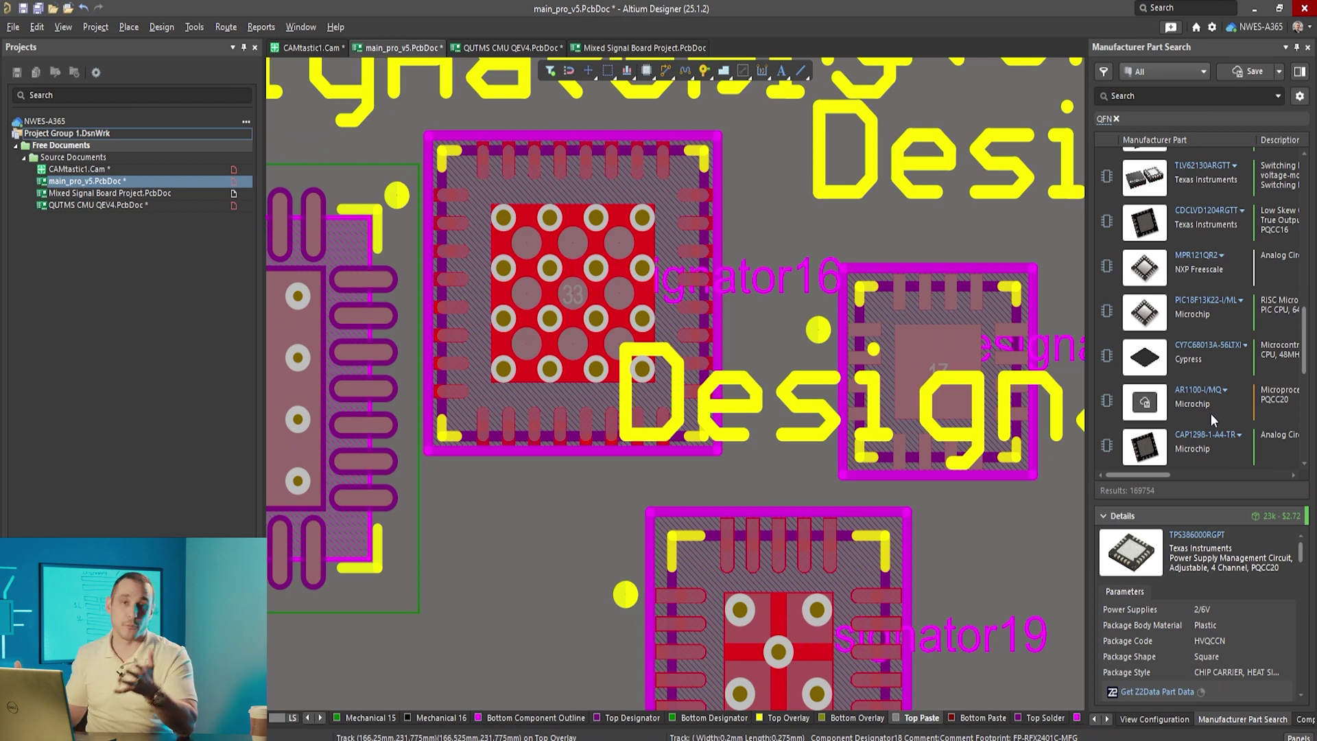
# Show the Top Layer alone and zoom onto thermal pad 29's grid of 1-4 through vias.
pyautogui.hotkey('shift', 's')
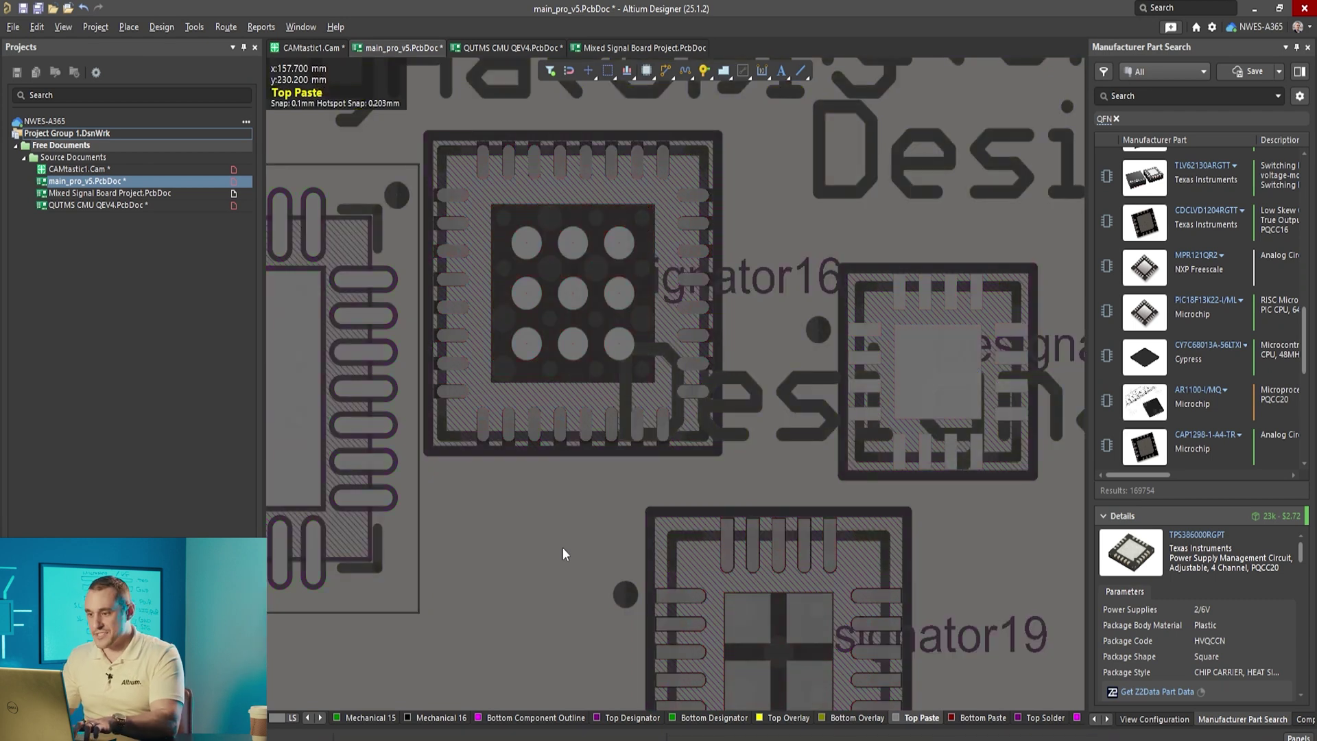
pyautogui.press('KP_Multiply')
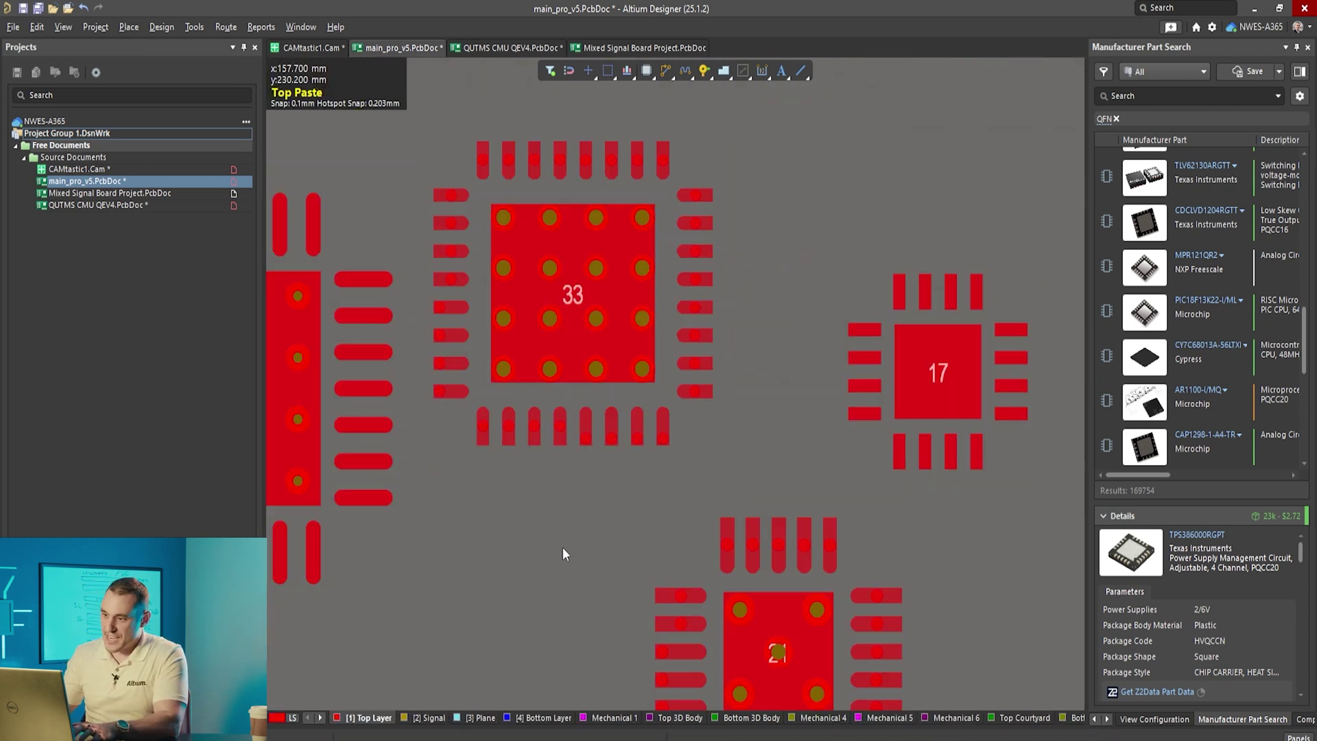
pyautogui.keyDown('ctrl'); pyautogui.scroll(2, 484, 583); pyautogui.keyUp('ctrl')
pyautogui.moveTo(485, 583); pyautogui.dragTo(876, 458, button='right')
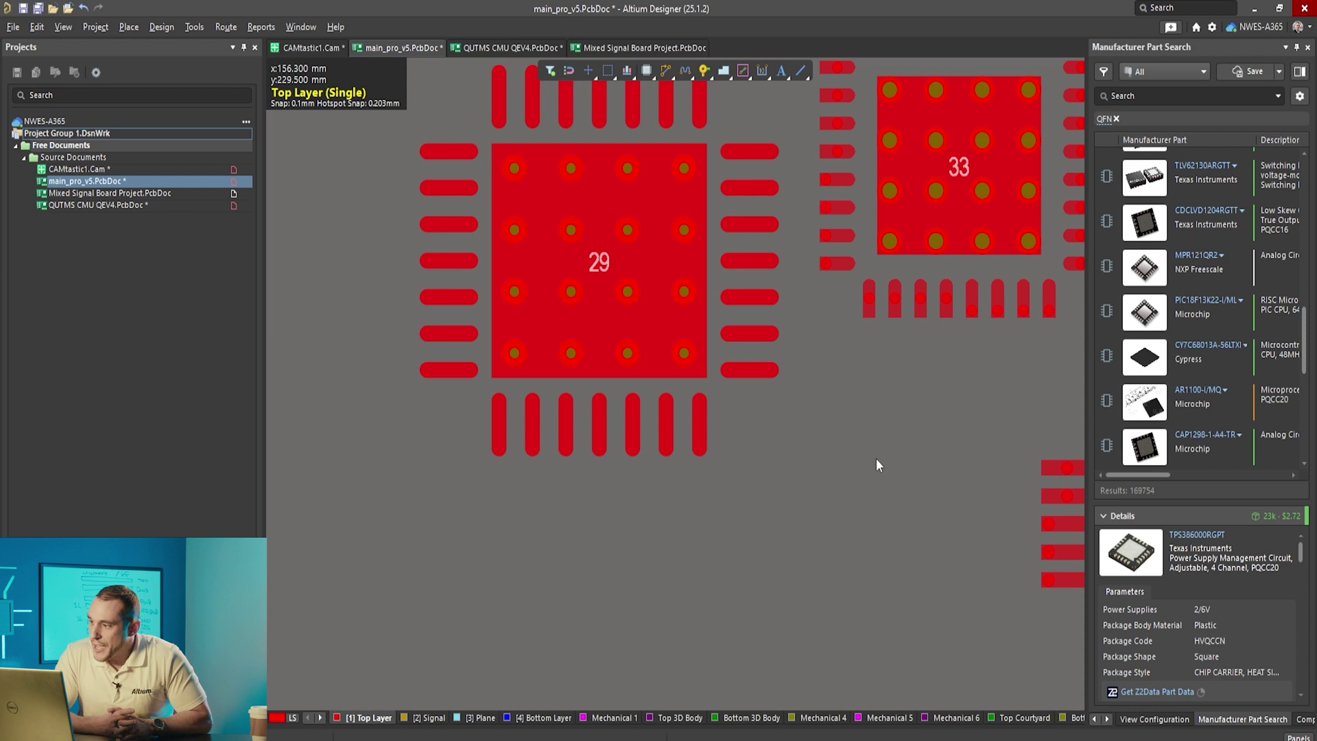
pyautogui.moveTo(887, 406); pyautogui.dragTo(686, 592, button='right')
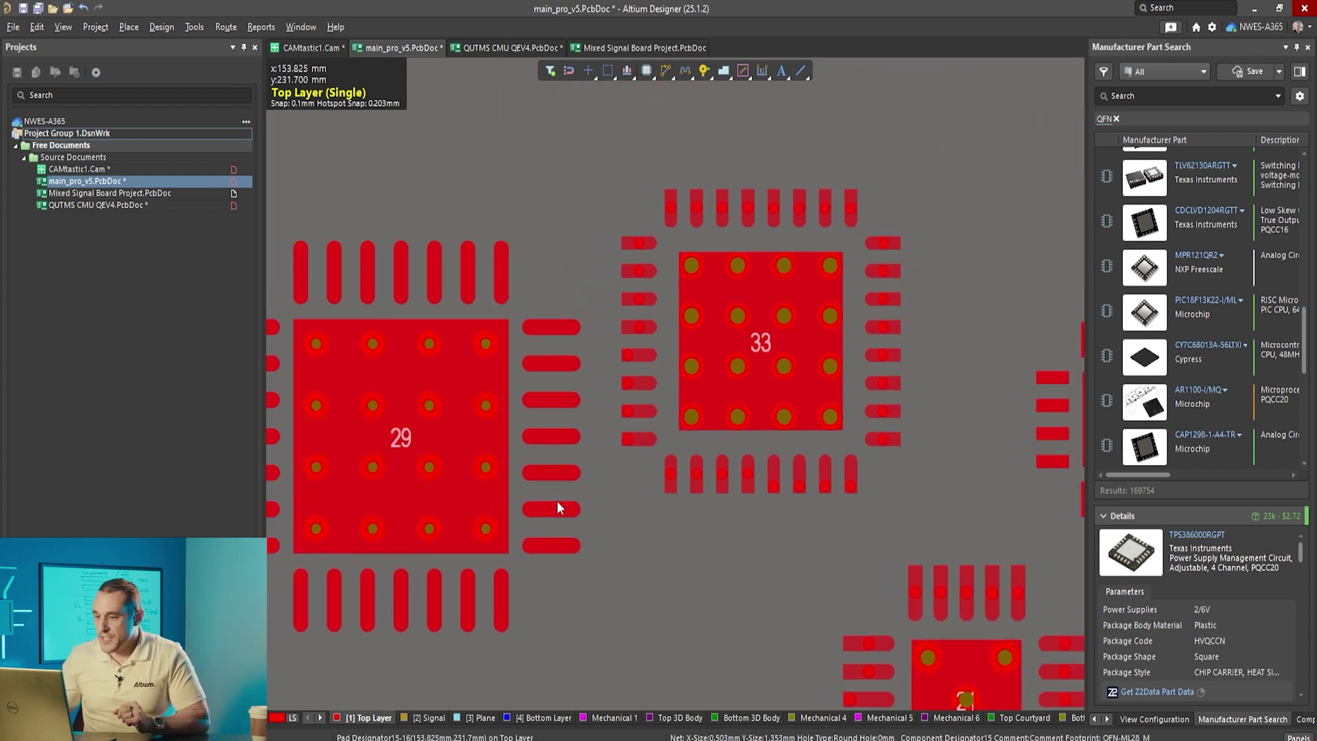
pyautogui.keyDown('ctrl'); pyautogui.scroll(3, 471, 443); pyautogui.keyUp('ctrl')
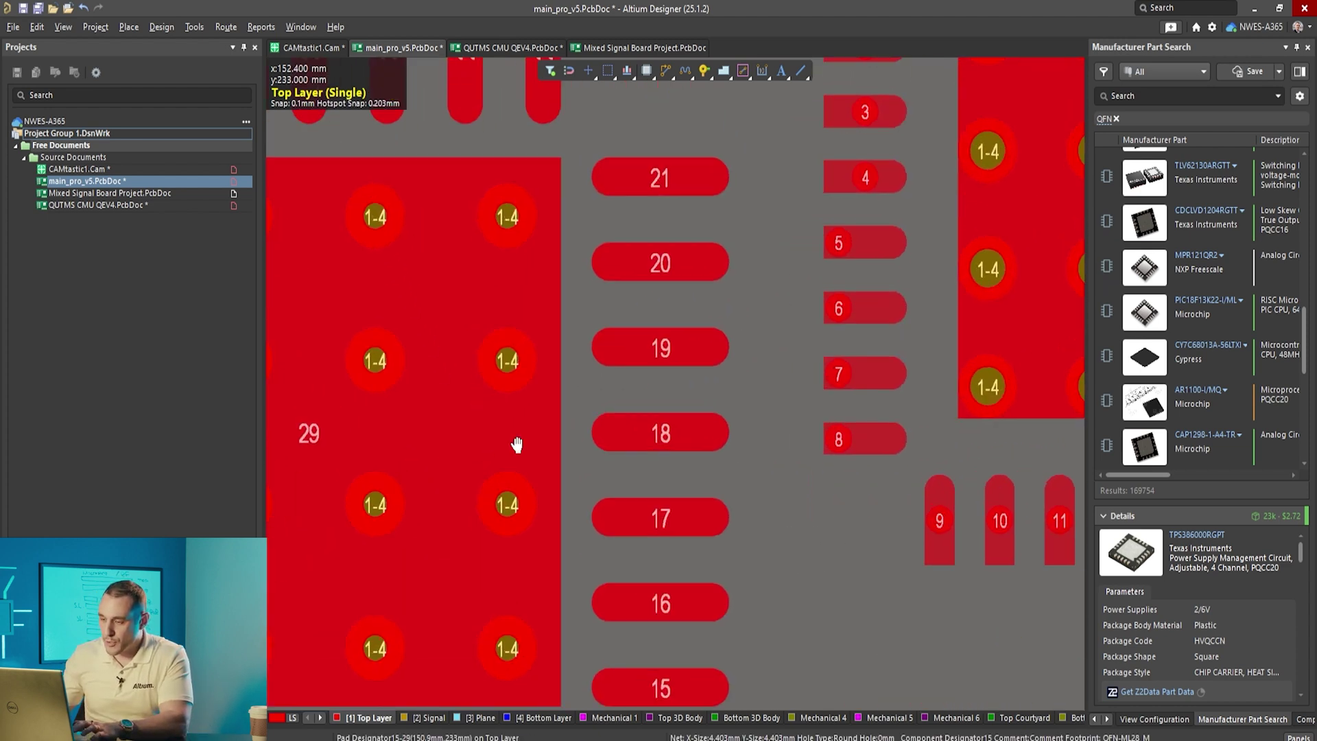
pyautogui.moveTo(518, 441); pyautogui.dragTo(632, 436, button='right')
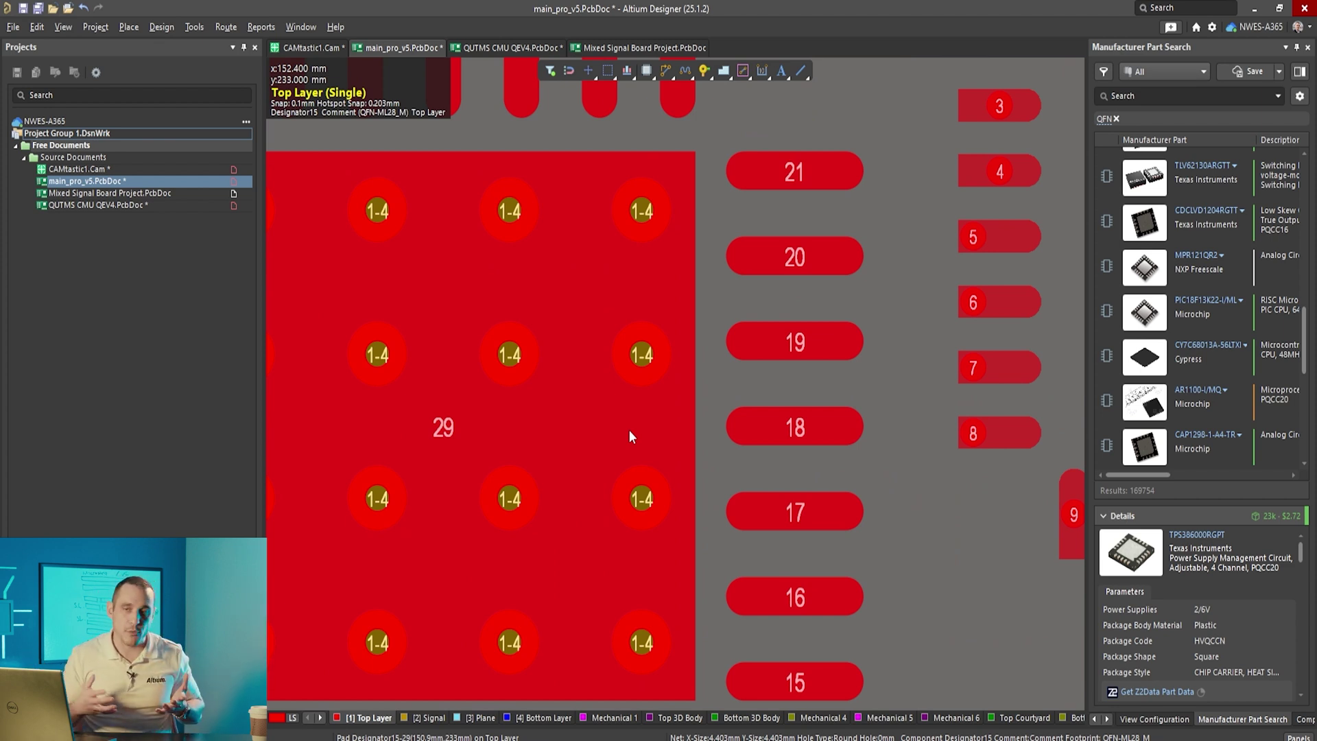
pyautogui.click(1303, 738)
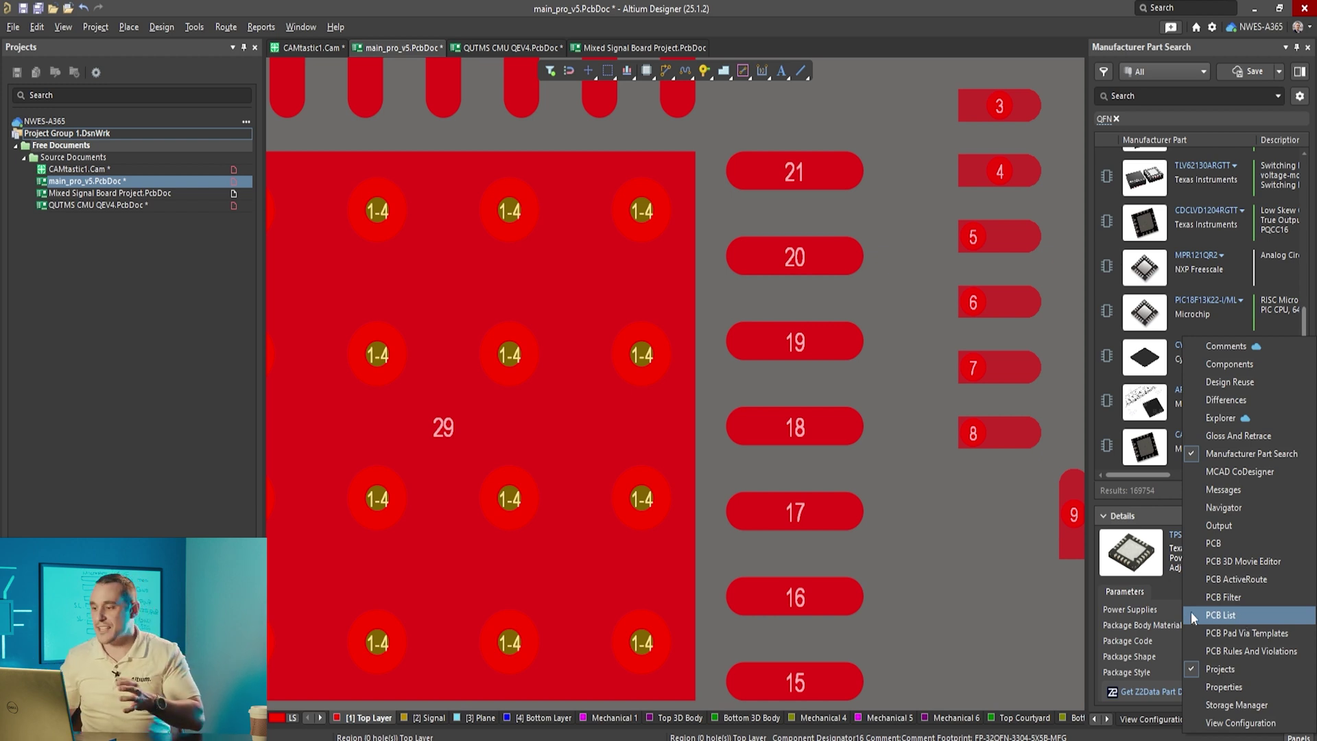
# View Top Paste alone over pad 29's footprint, then return to all layers.
pyautogui.moveTo(941, 557); pyautogui.dragTo(1009, 516, button='right')
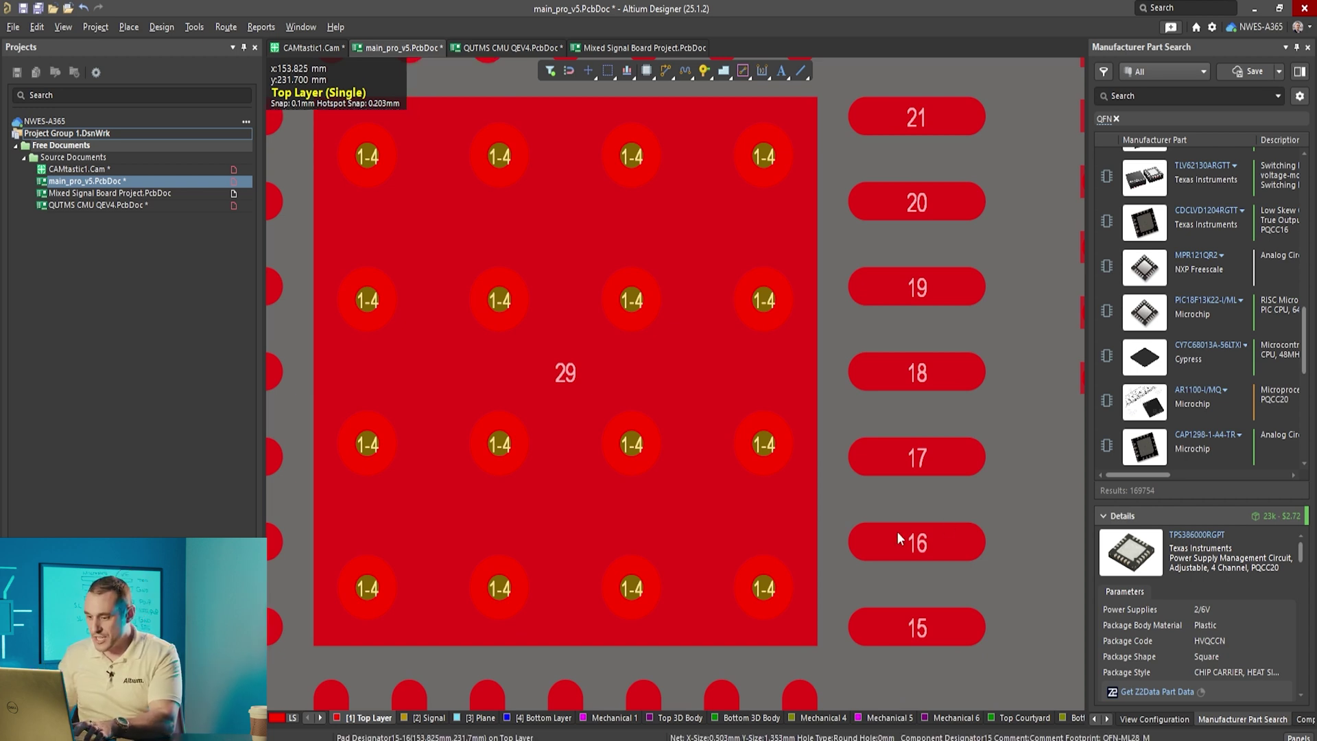
pyautogui.click(321, 718)
pyautogui.click(320, 717)
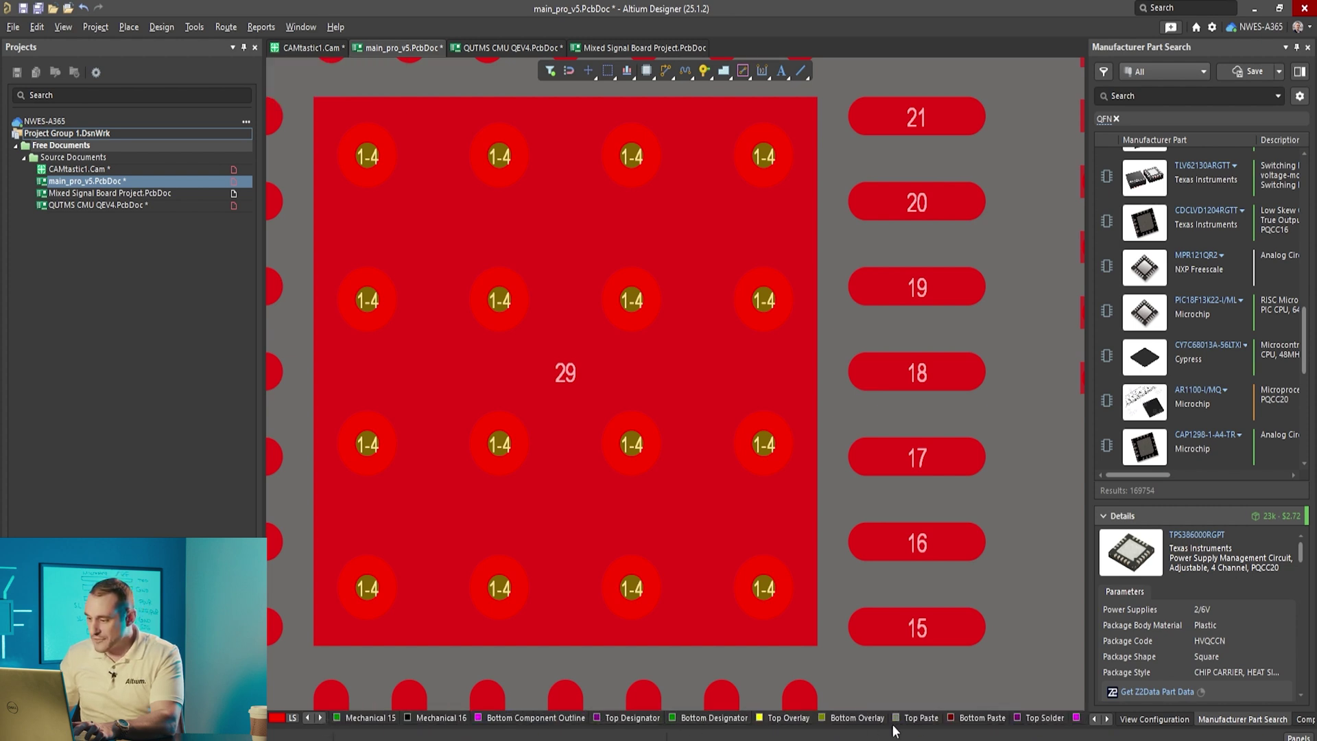
pyautogui.click(919, 717)
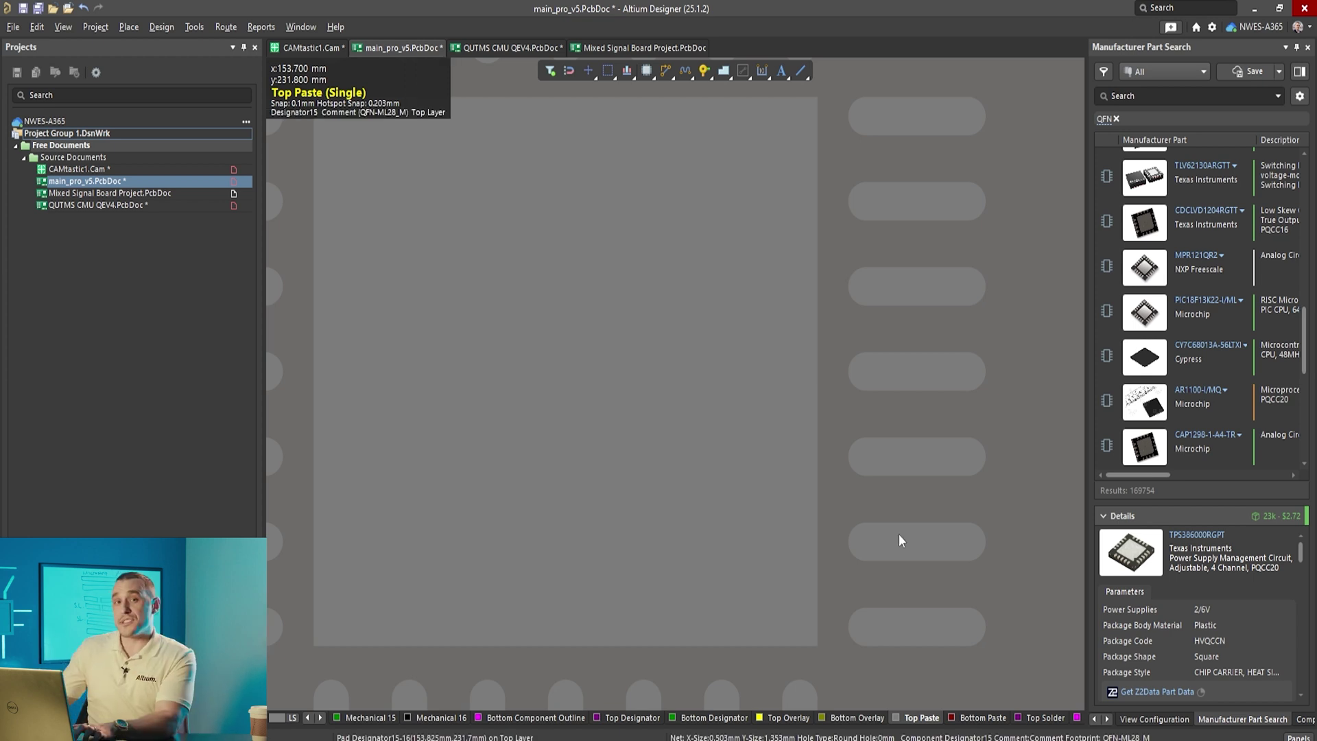
pyautogui.hotkey('shift', 's')
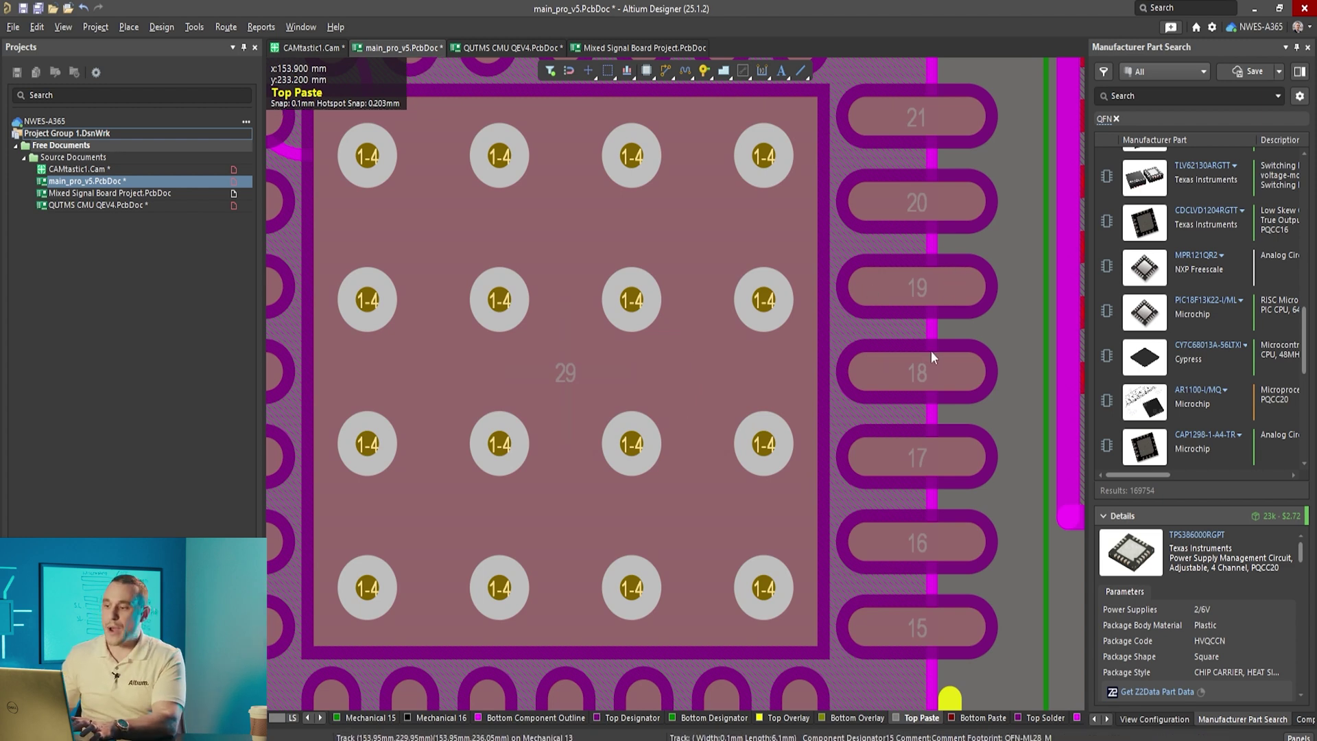
# Pan across pad 29's right-side pins over toward thermal pad 33.
pyautogui.moveTo(932, 360); pyautogui.dragTo(596, 413, button='right')
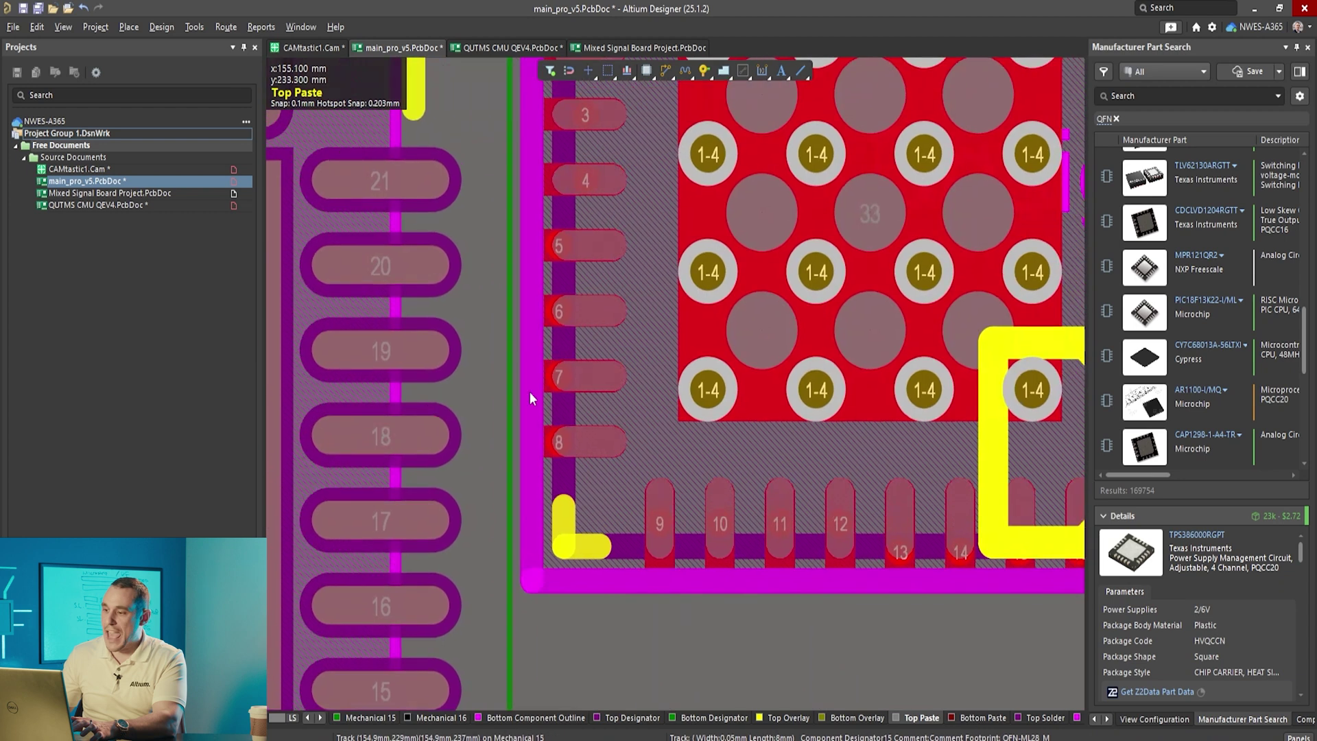
pyautogui.keyDown('shift'); pyautogui.hscroll(5, 583, 391); pyautogui.keyUp('shift')
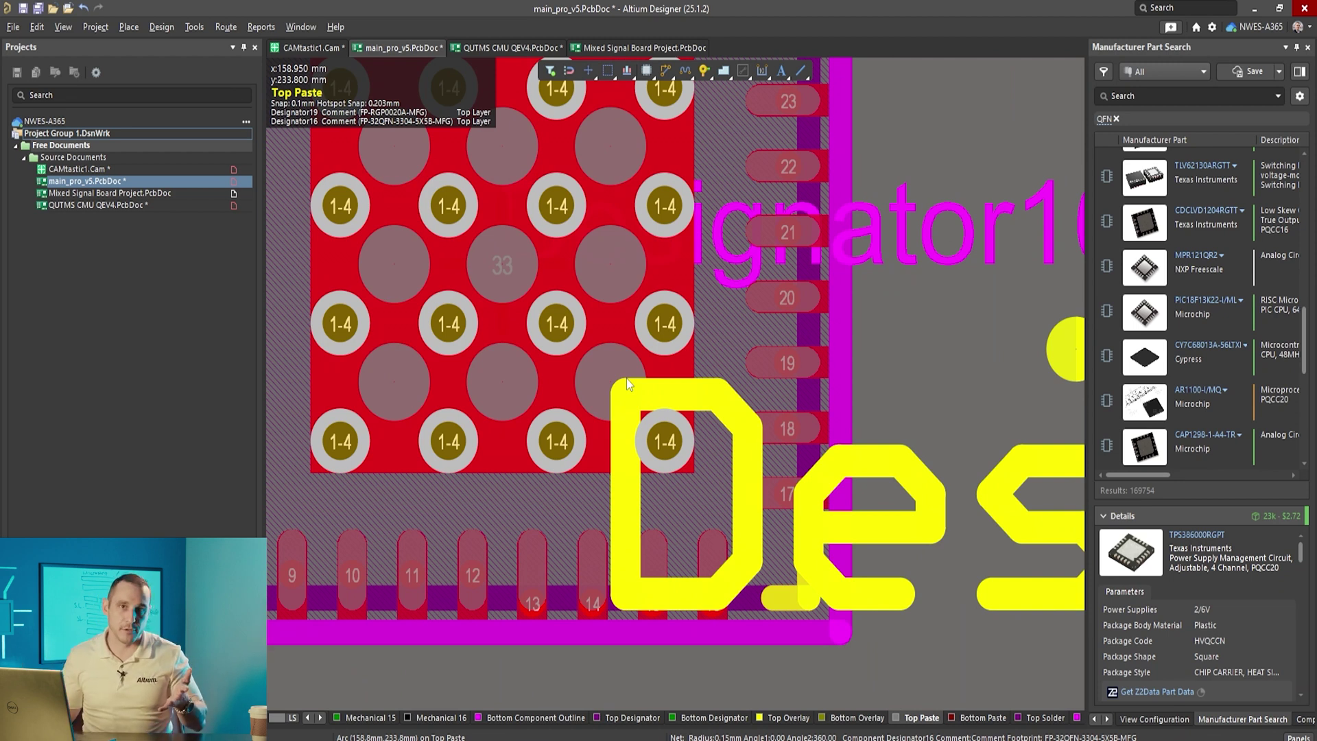
pyautogui.moveTo(628, 384); pyautogui.dragTo(673, 476, button='right')
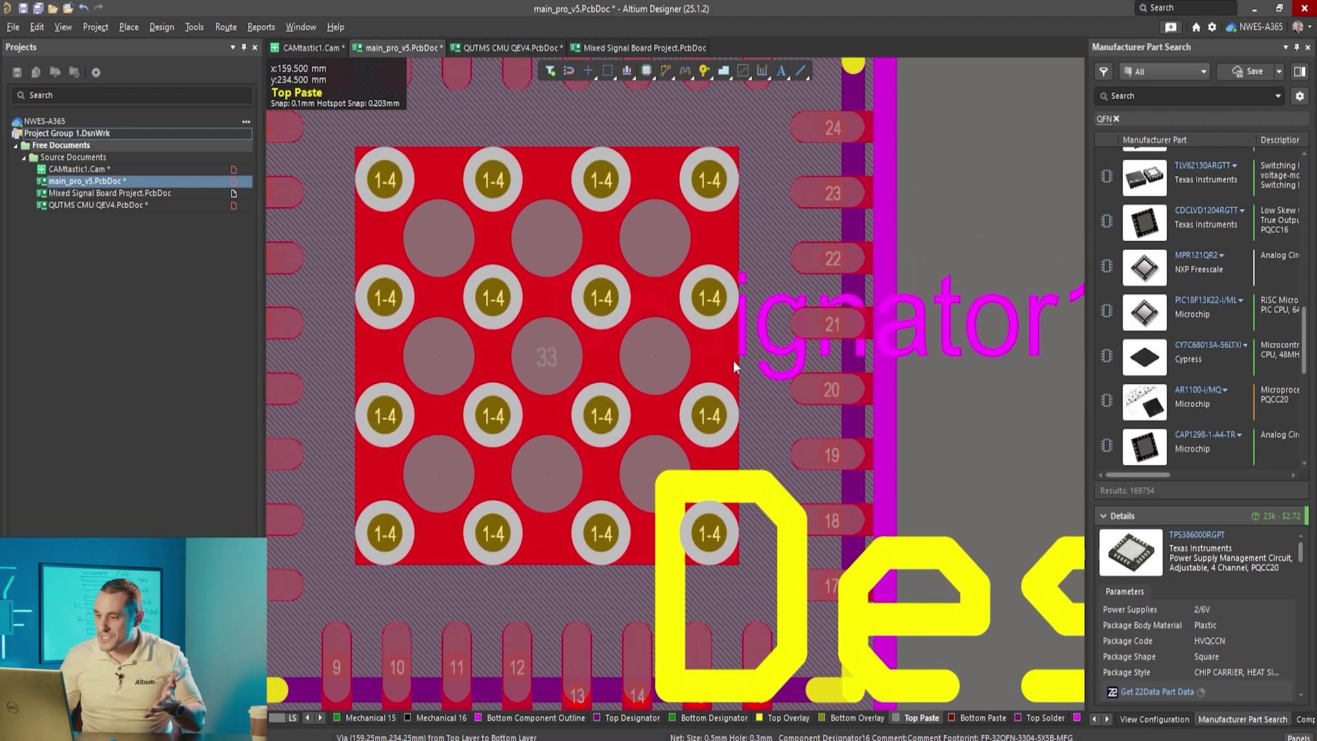
pyautogui.keyDown('ctrl'); pyautogui.scroll(-2, 670, 471); pyautogui.keyUp('ctrl')
# Zoom to frame the QFN-ML28 footprint, showing pad 29's sixteen vias and pins 1–28.
pyautogui.keyDown('ctrl'); pyautogui.scroll(3, 923, 313); pyautogui.keyUp('ctrl')
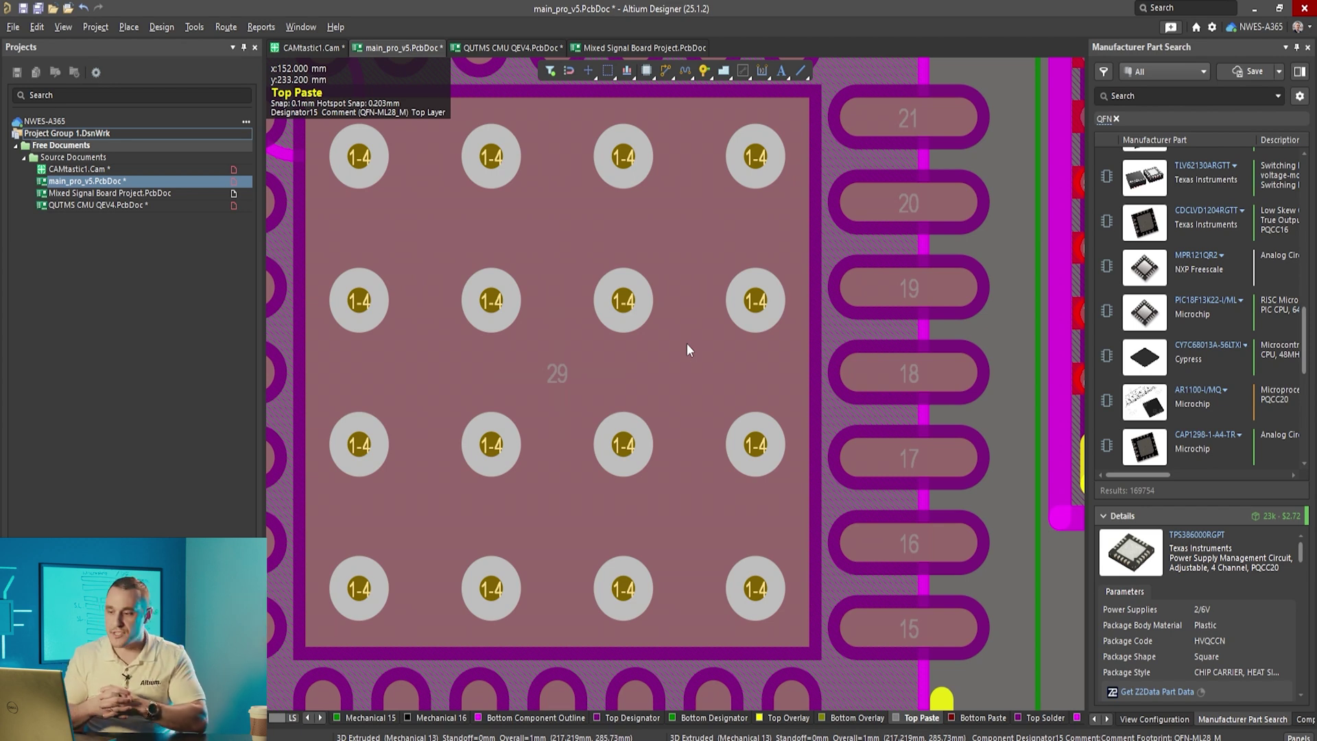
pyautogui.keyDown('ctrl'); pyautogui.scroll(-2, 580, 327); pyautogui.keyUp('ctrl')
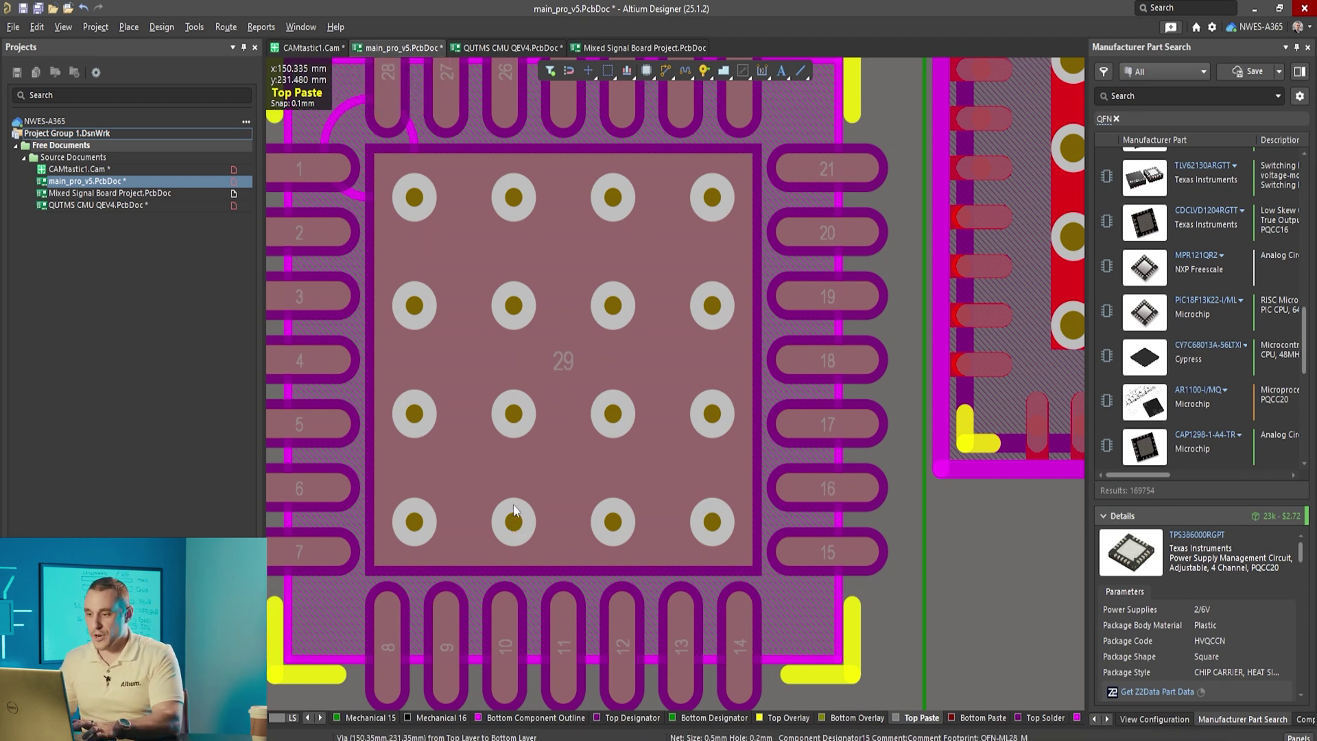
# Zoom out, pan to Designator16 and zoom in on pad 33's vias and round paste openings.
pyautogui.keyDown('ctrl'); pyautogui.scroll(-1, 519, 460); pyautogui.keyUp('ctrl')
pyautogui.keyDown('ctrl'); pyautogui.scroll(-2, 518, 453); pyautogui.keyUp('ctrl')
pyautogui.moveTo(744, 434); pyautogui.dragTo(360, 475, button='right')
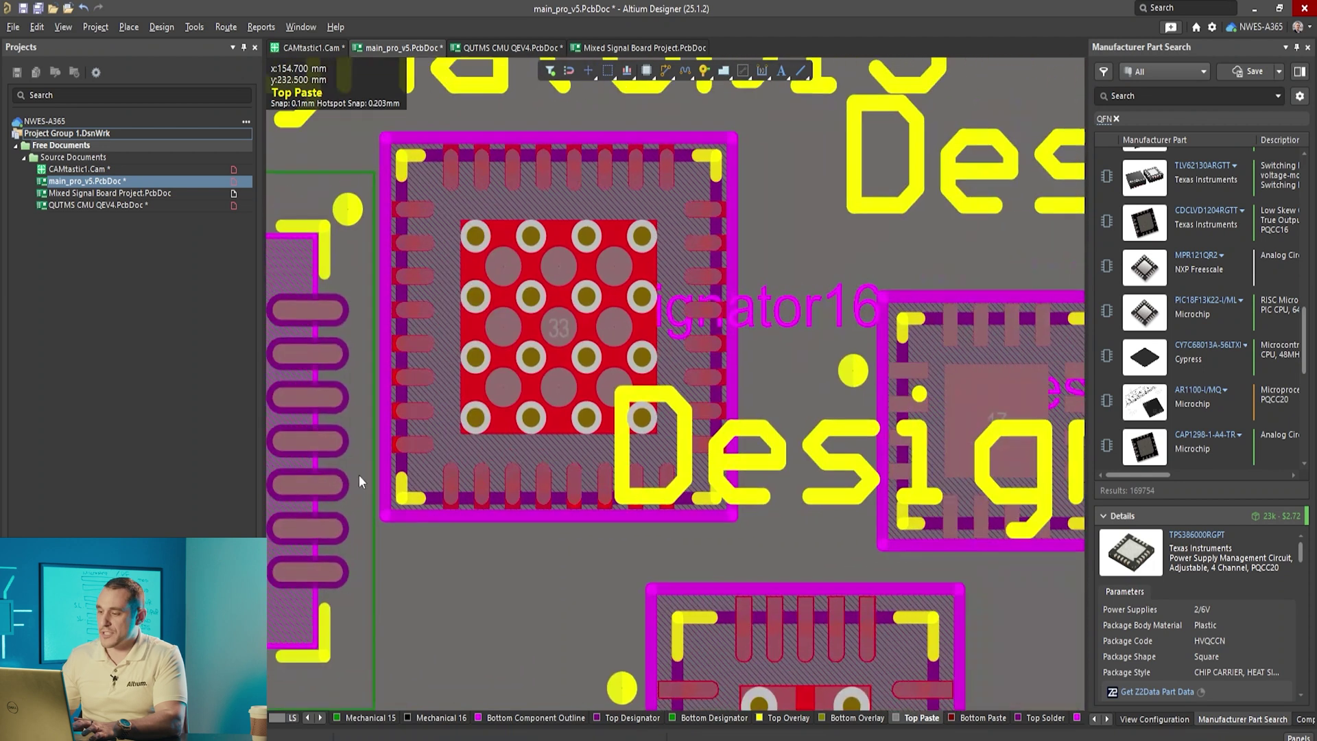
pyautogui.keyDown('ctrl'); pyautogui.scroll(3, 569, 326); pyautogui.keyUp('ctrl')
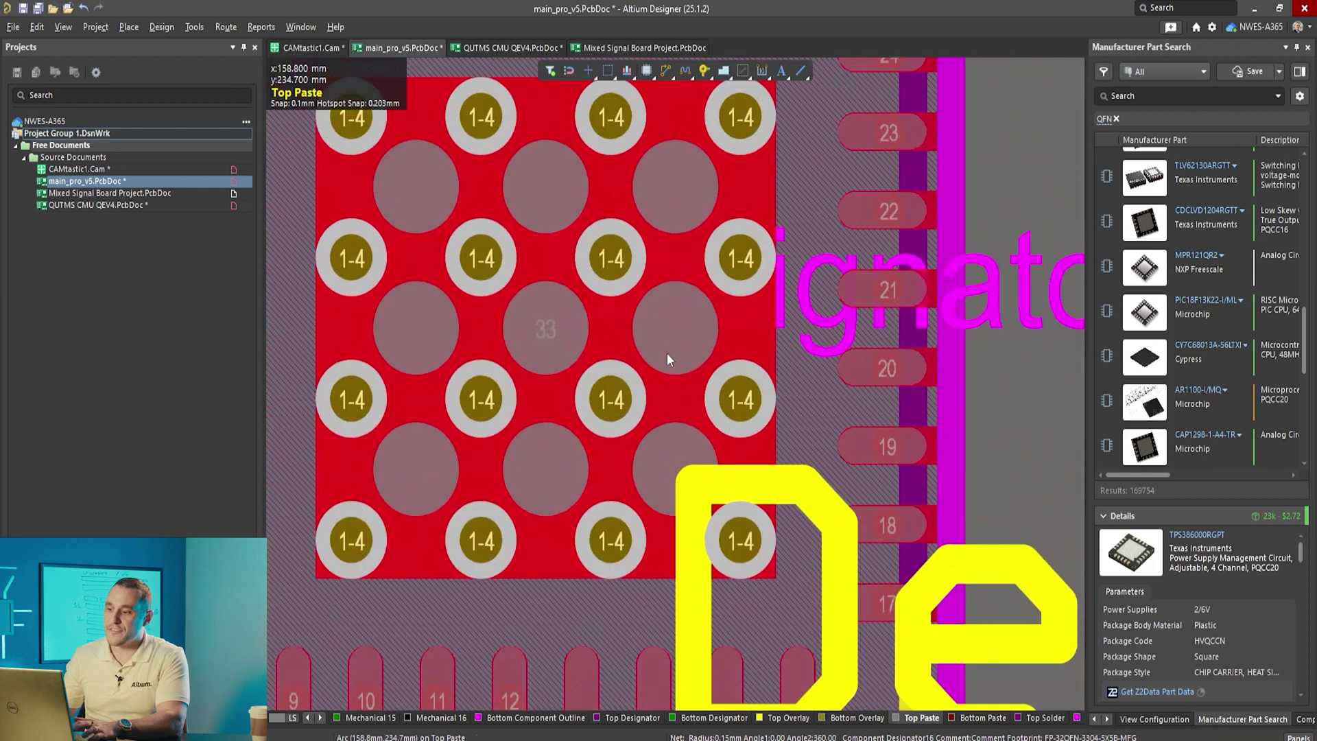
pyautogui.keyDown('ctrl'); pyautogui.scroll(-2, 665, 354); pyautogui.keyUp('ctrl')
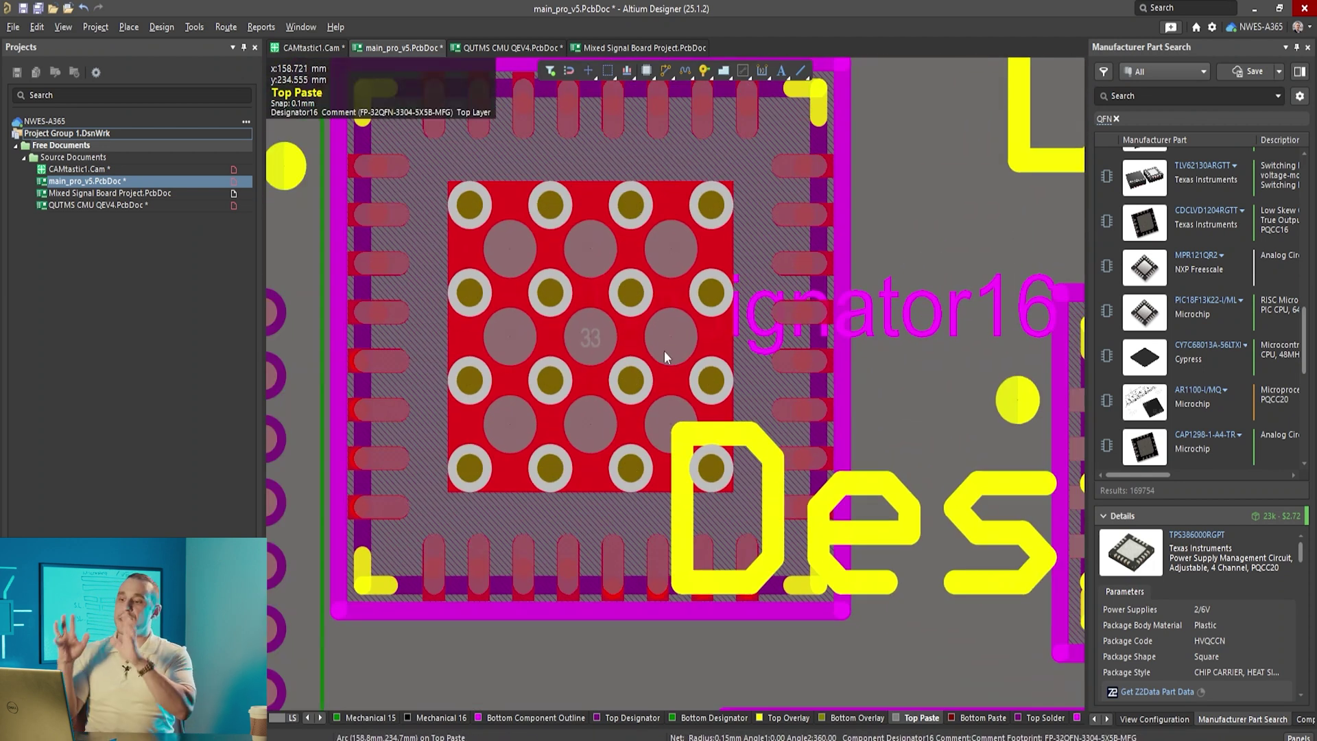